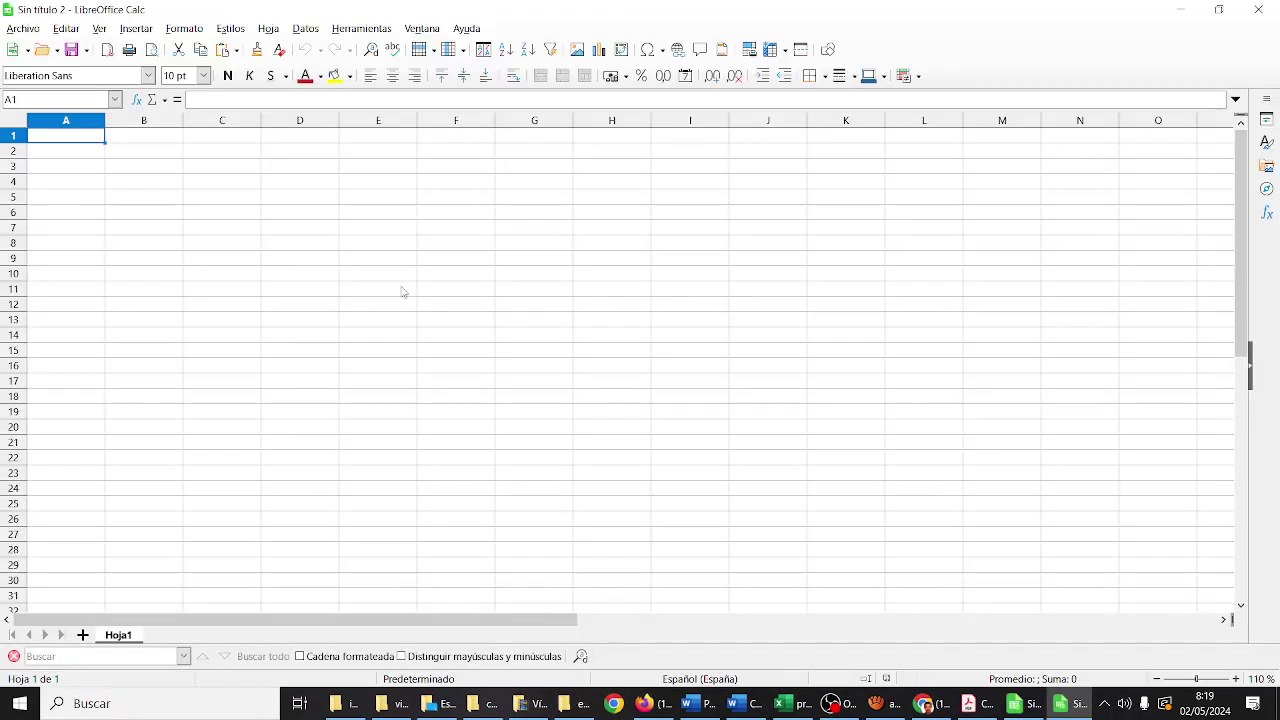
# Magnify the blank spreadsheet to 280 %.
pyautogui.click(1236, 679)
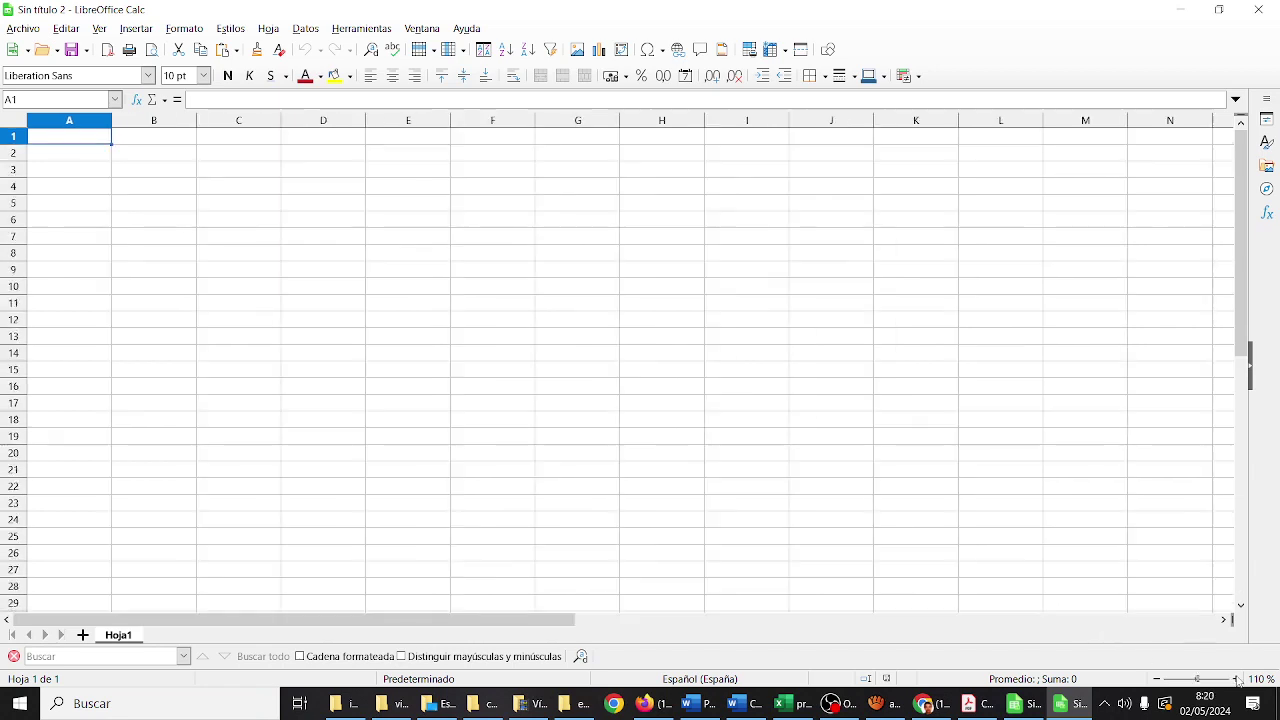
pyautogui.click(1236, 679)
pyautogui.click(1236, 679)
pyautogui.click(1236, 679)
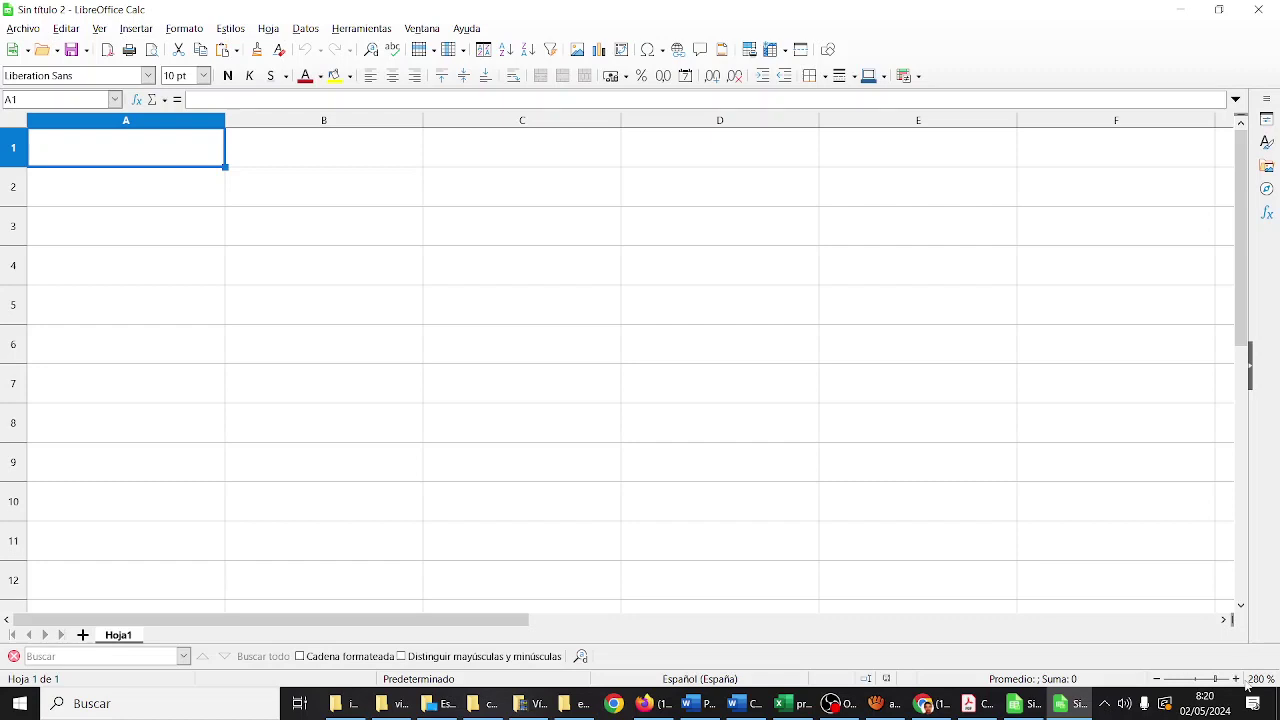
# In the other blank spreadsheet, decline the file format registration and open the recent file Breast_Cancer.csv with the default text import settings.
pyautogui.click(1028, 708)
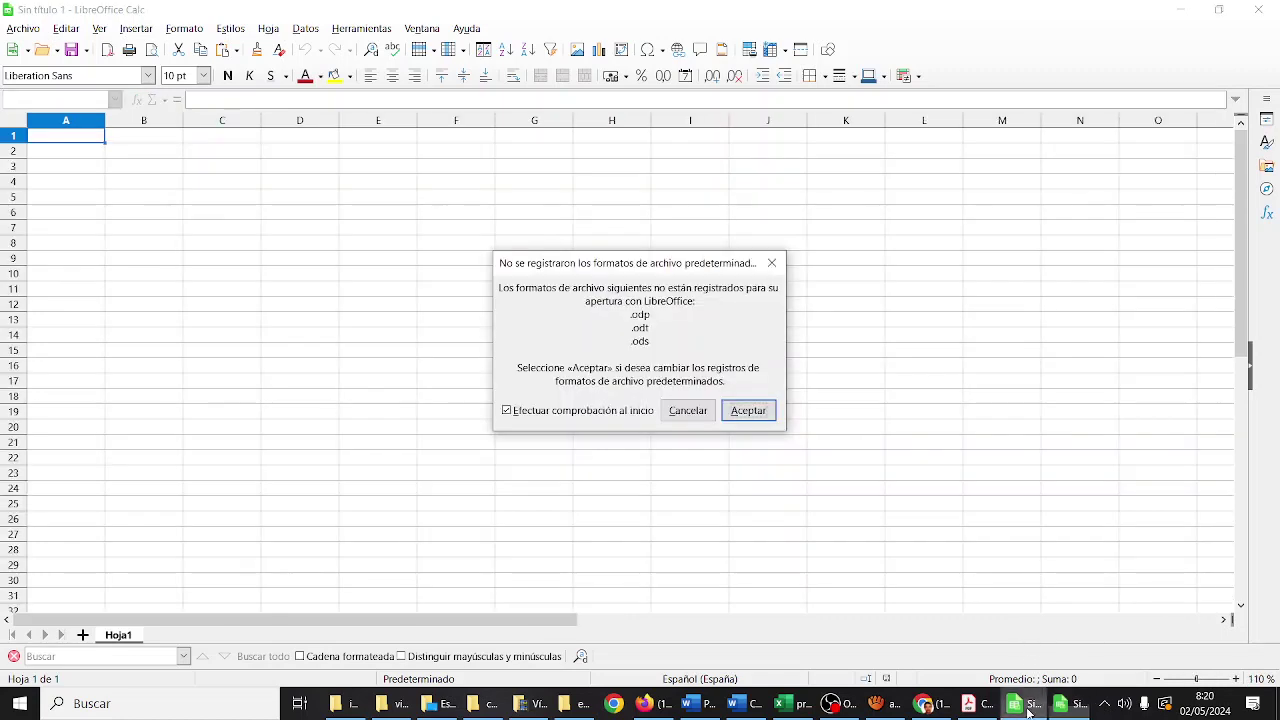
pyautogui.click(688, 410)
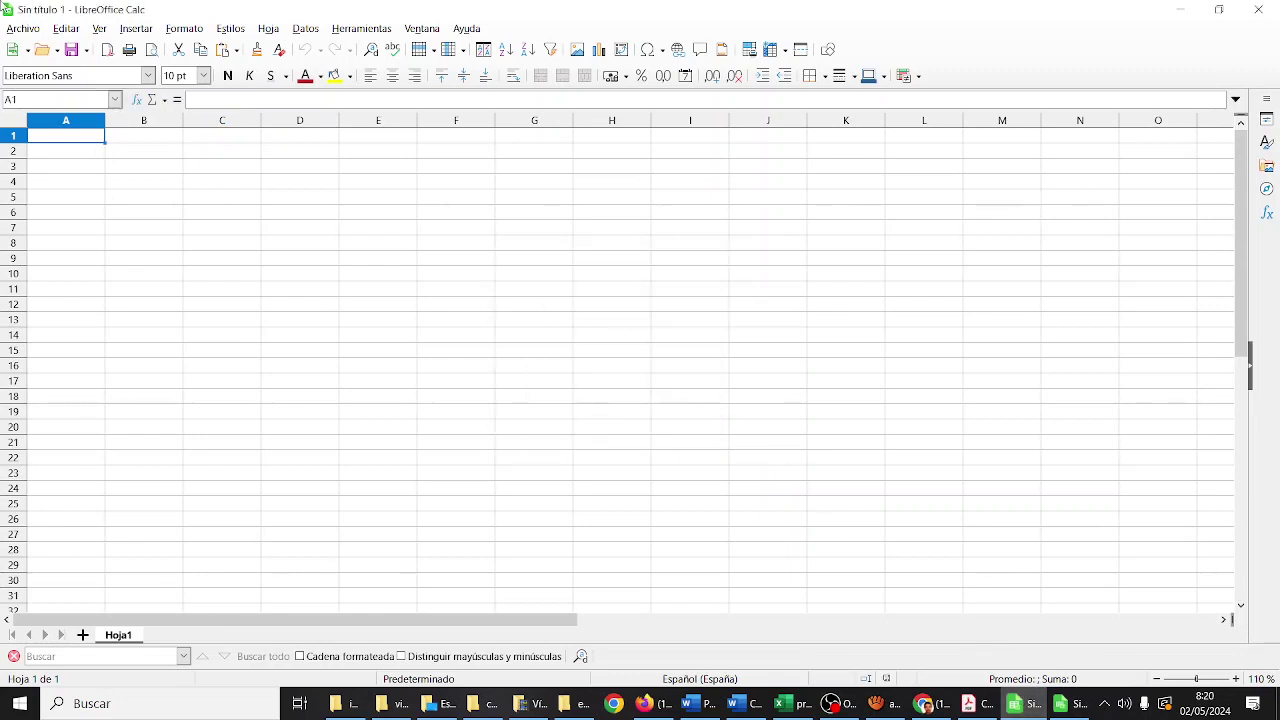
pyautogui.click(22, 27)
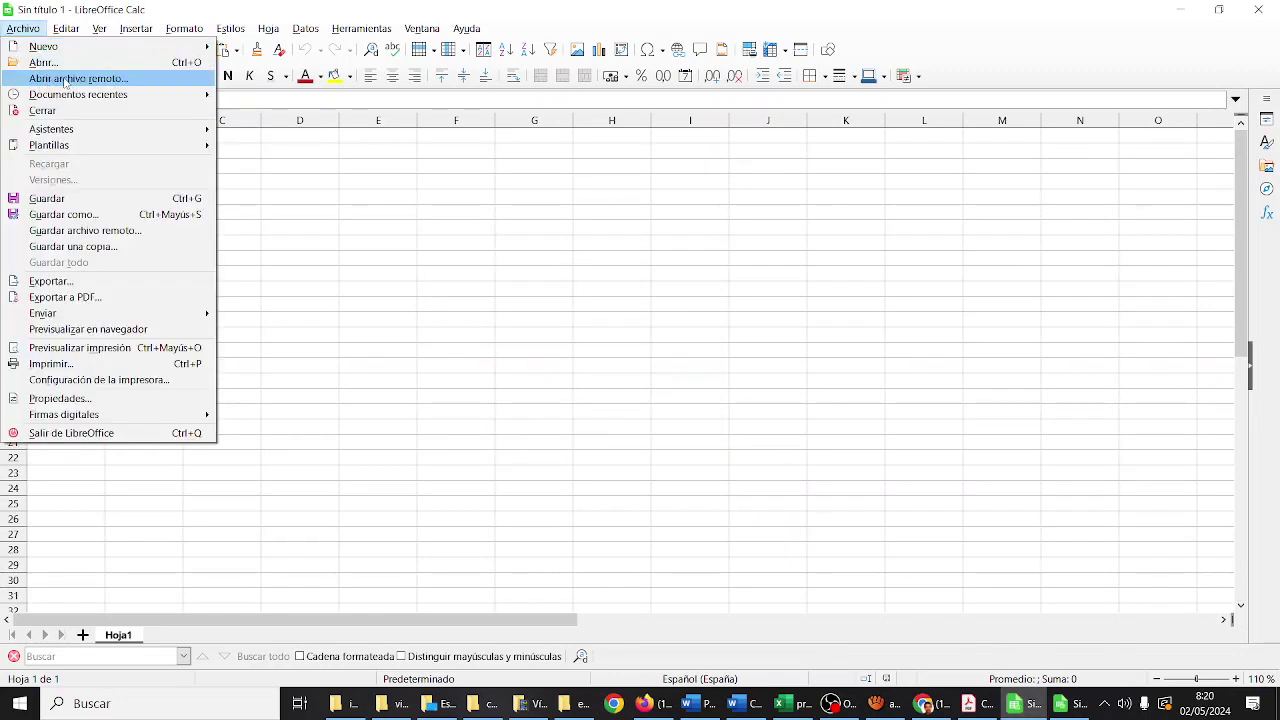
pyautogui.moveTo(75, 98)
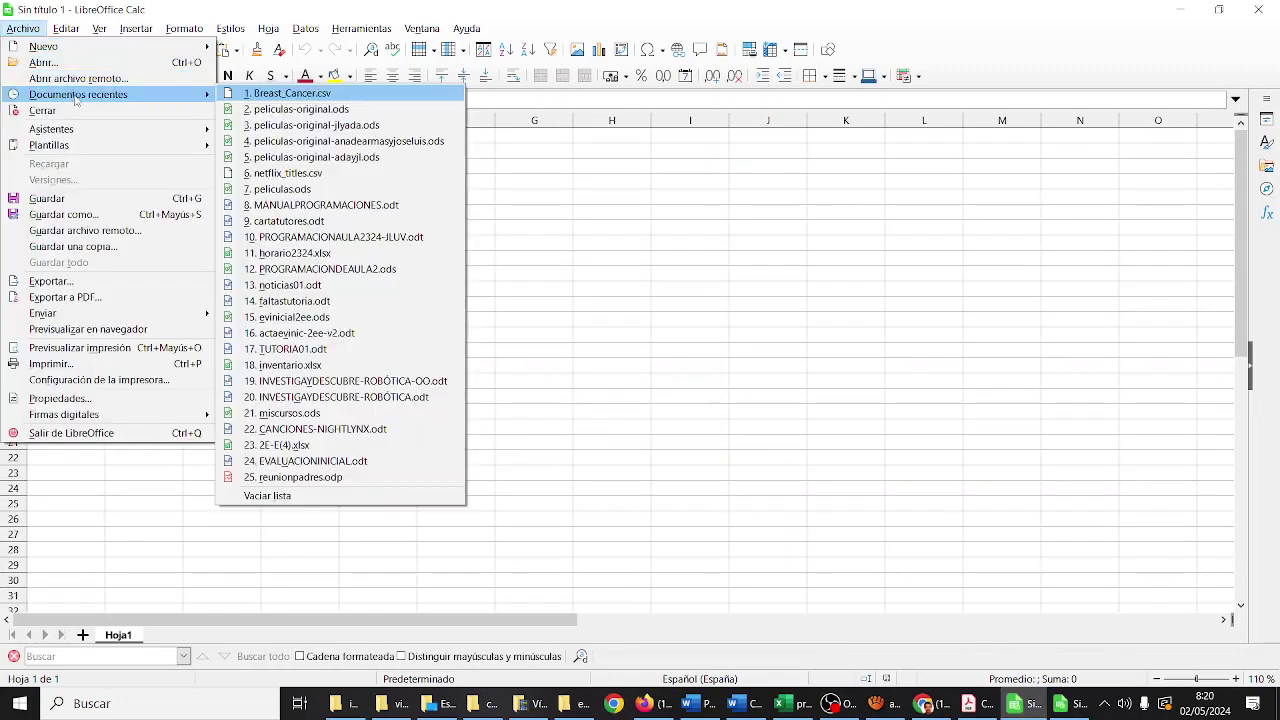
pyautogui.click(322, 99)
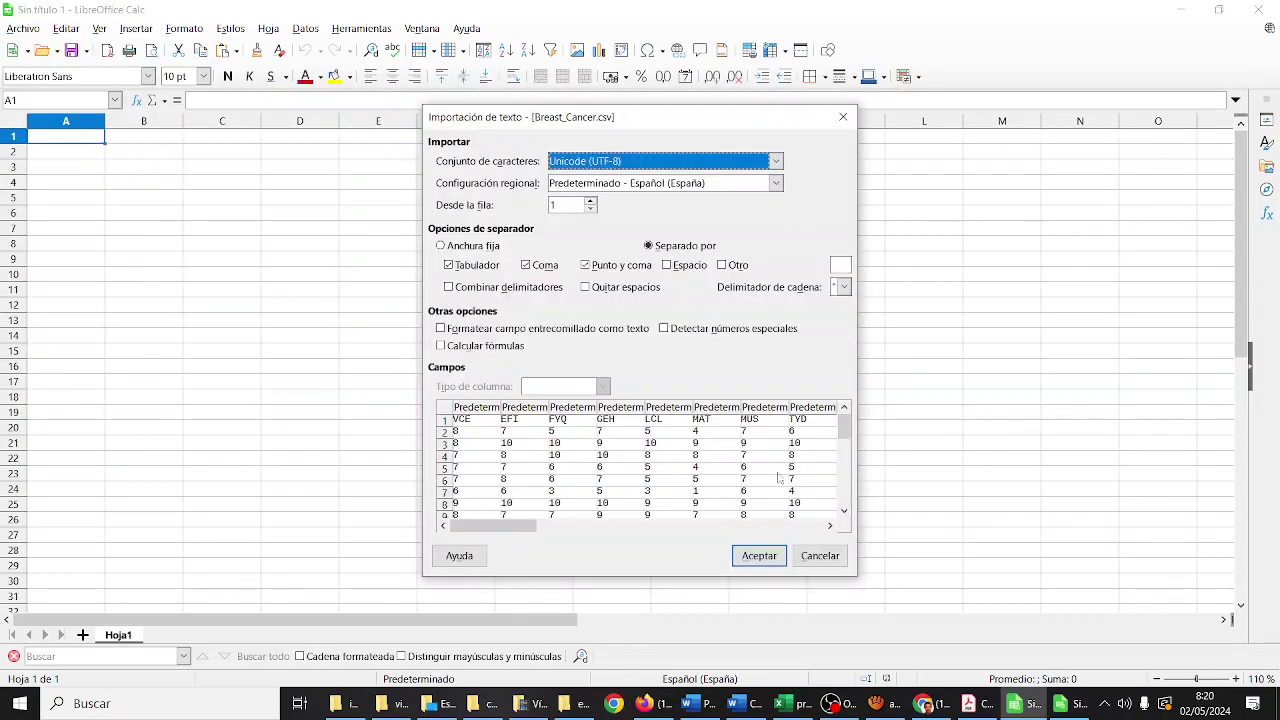
pyautogui.click(758, 553)
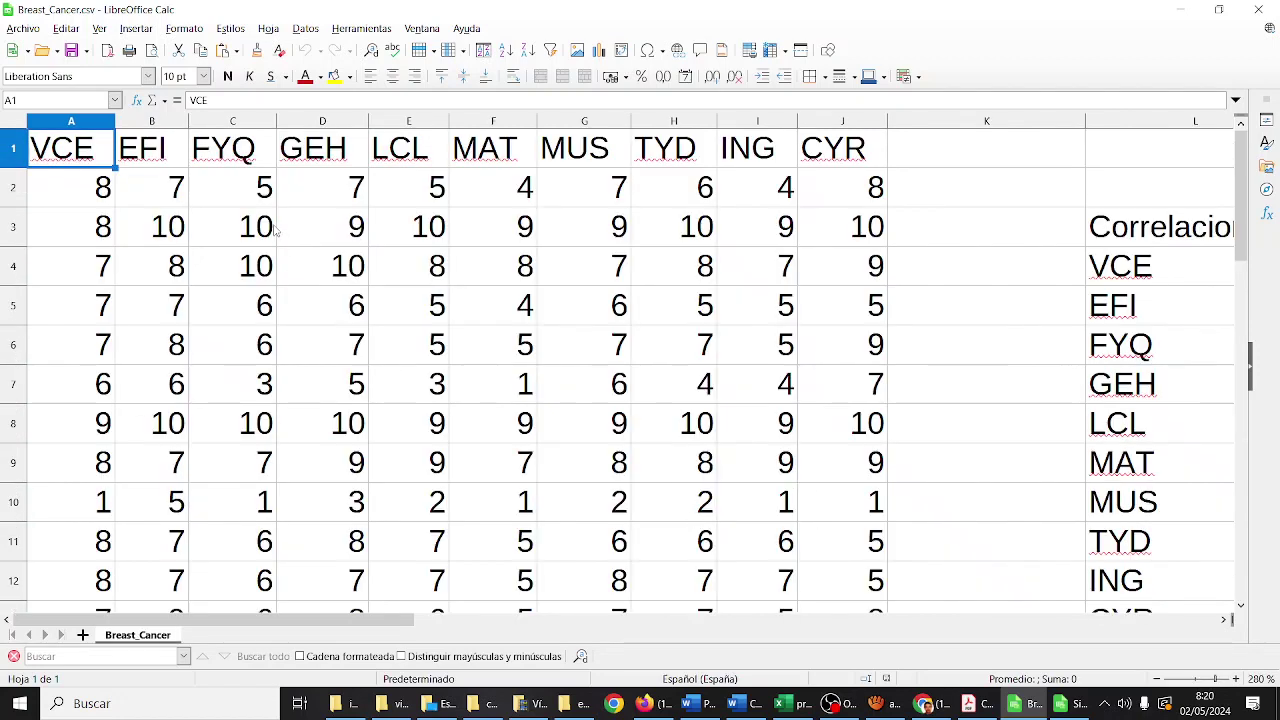
# Copy the LCL and MAT data in E1:F8 and paste it at A1 of the blank spreadsheet Sin título 2.
pyautogui.click(404, 178)
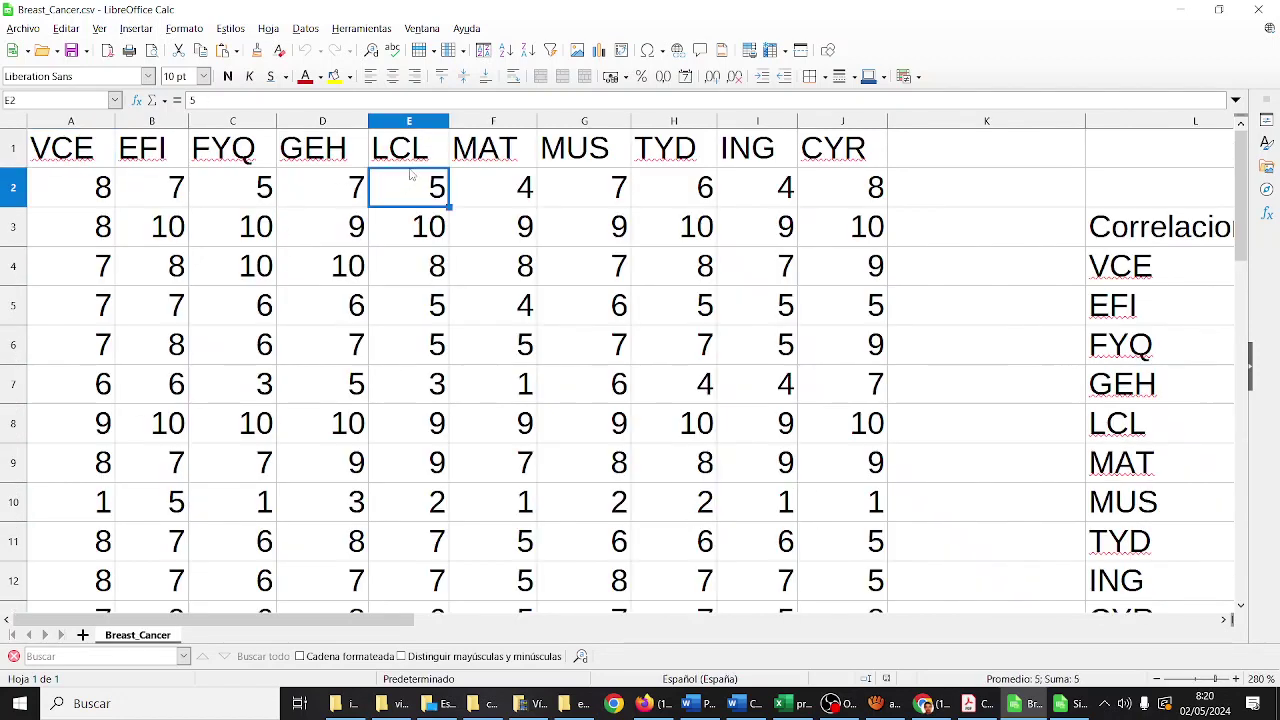
pyautogui.moveTo(424, 153); pyautogui.dragTo(491, 430)
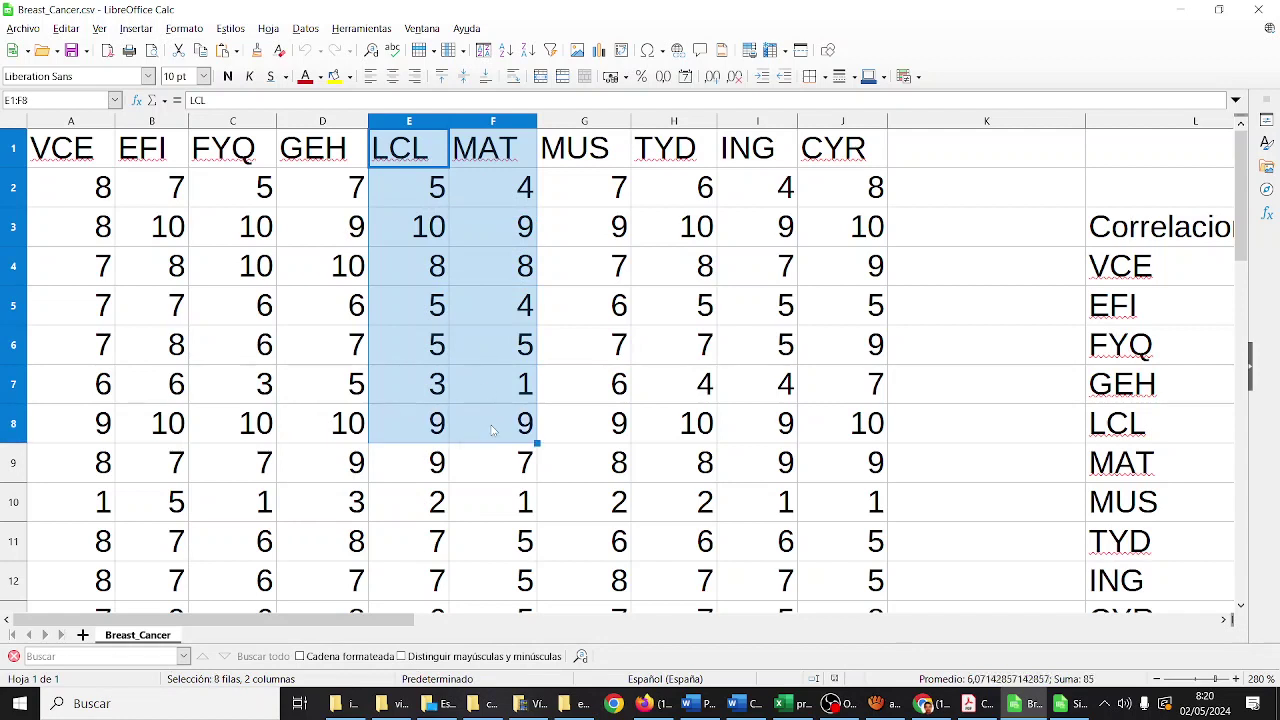
pyautogui.hotkey('ctrl', 'c')
pyautogui.hotkey('alt', 'Tab')
pyautogui.hotkey('ctrl', 'v')
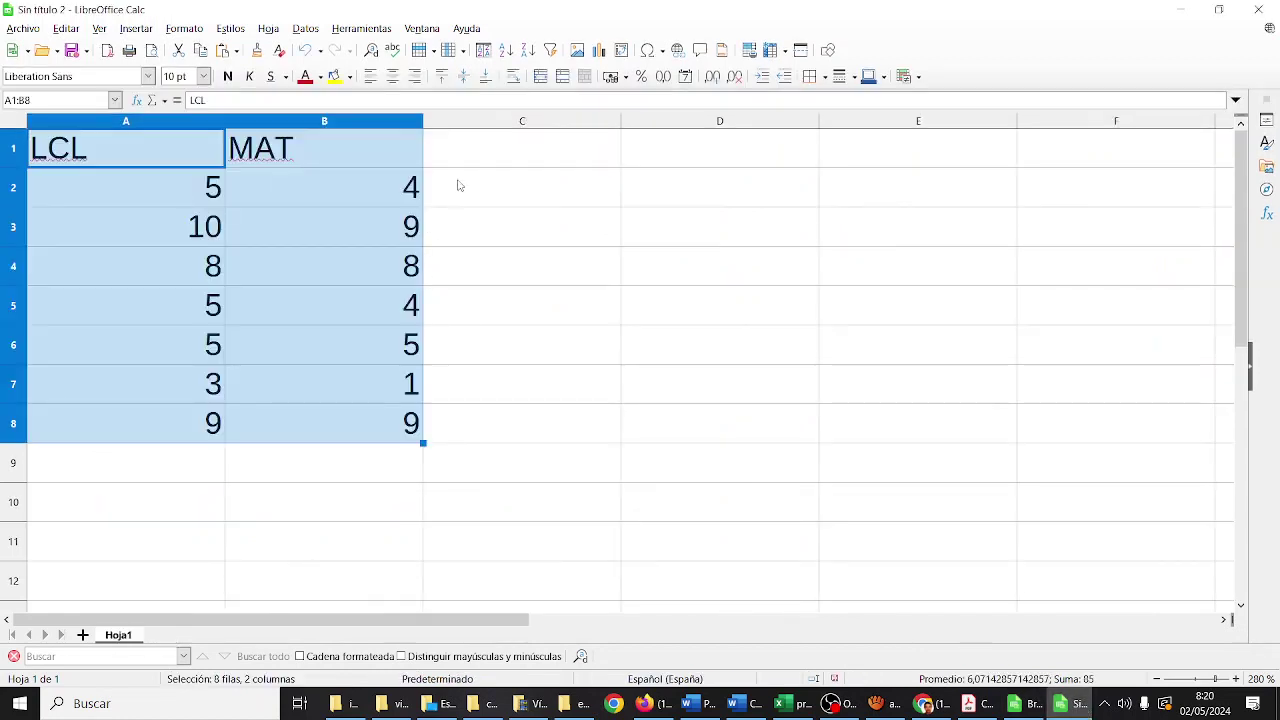
# Fit the widths of columns A and B to their contents.
pyautogui.click(476, 148)
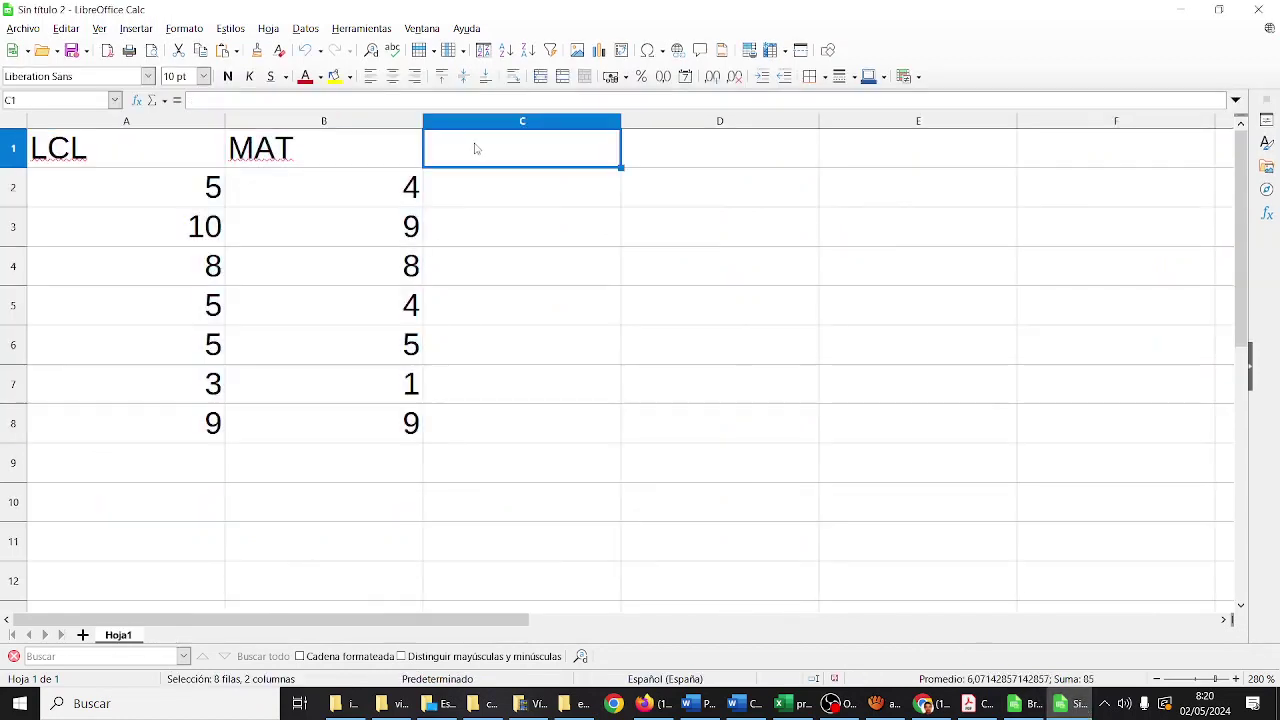
pyautogui.doubleClick(225, 123)
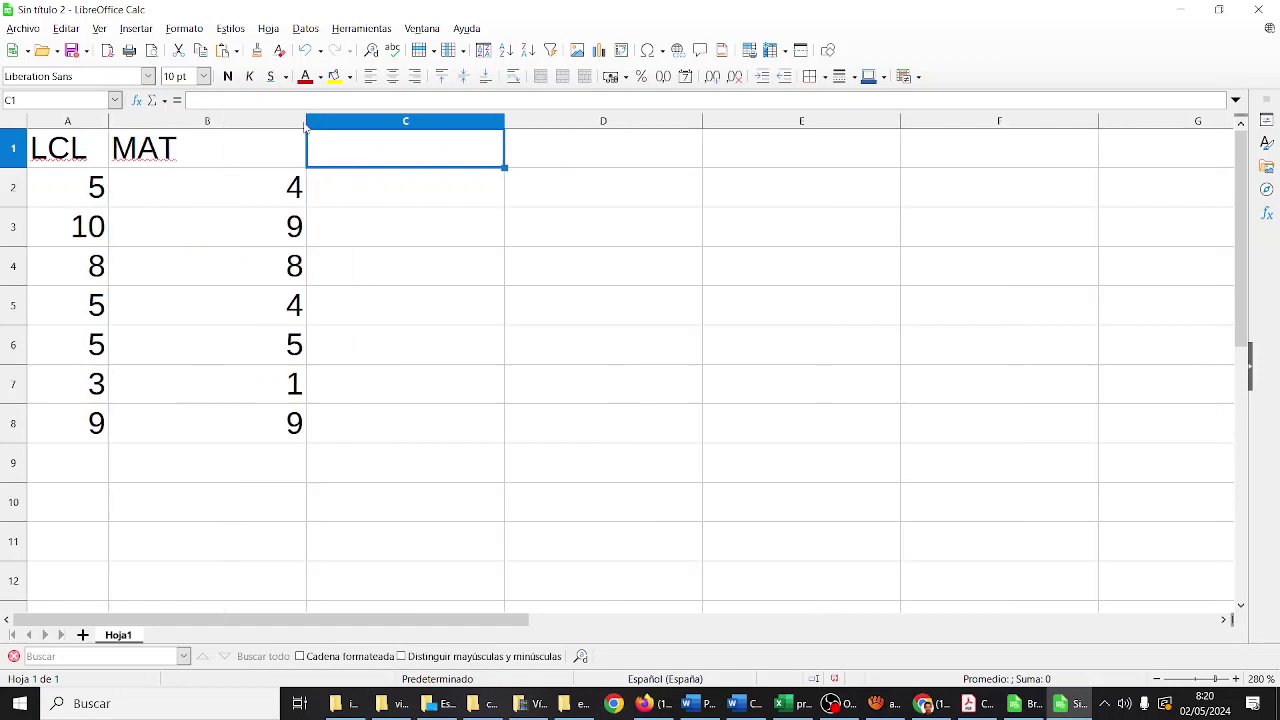
pyautogui.doubleClick(307, 121)
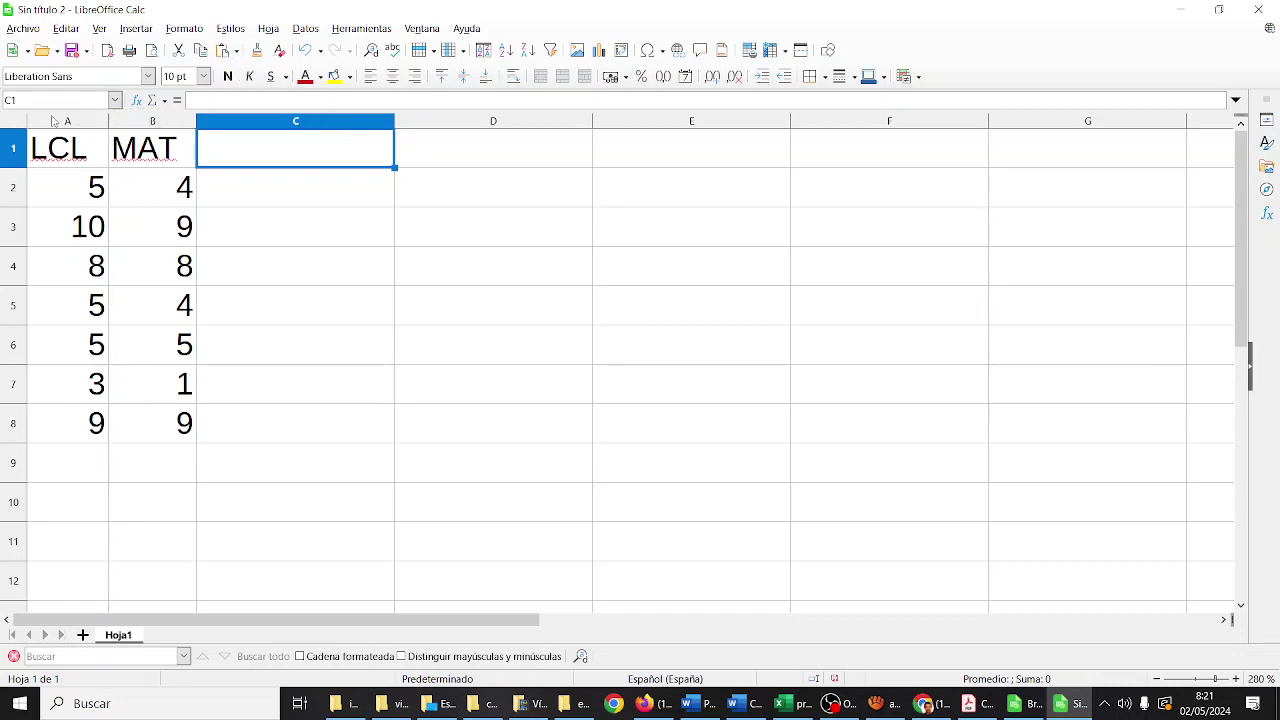
# Insert a points-only line chart (Línea, Solo puntos) from A1:B8 and move it so it starts at about cell D8.
pyautogui.moveTo(75, 140); pyautogui.dragTo(130, 416)
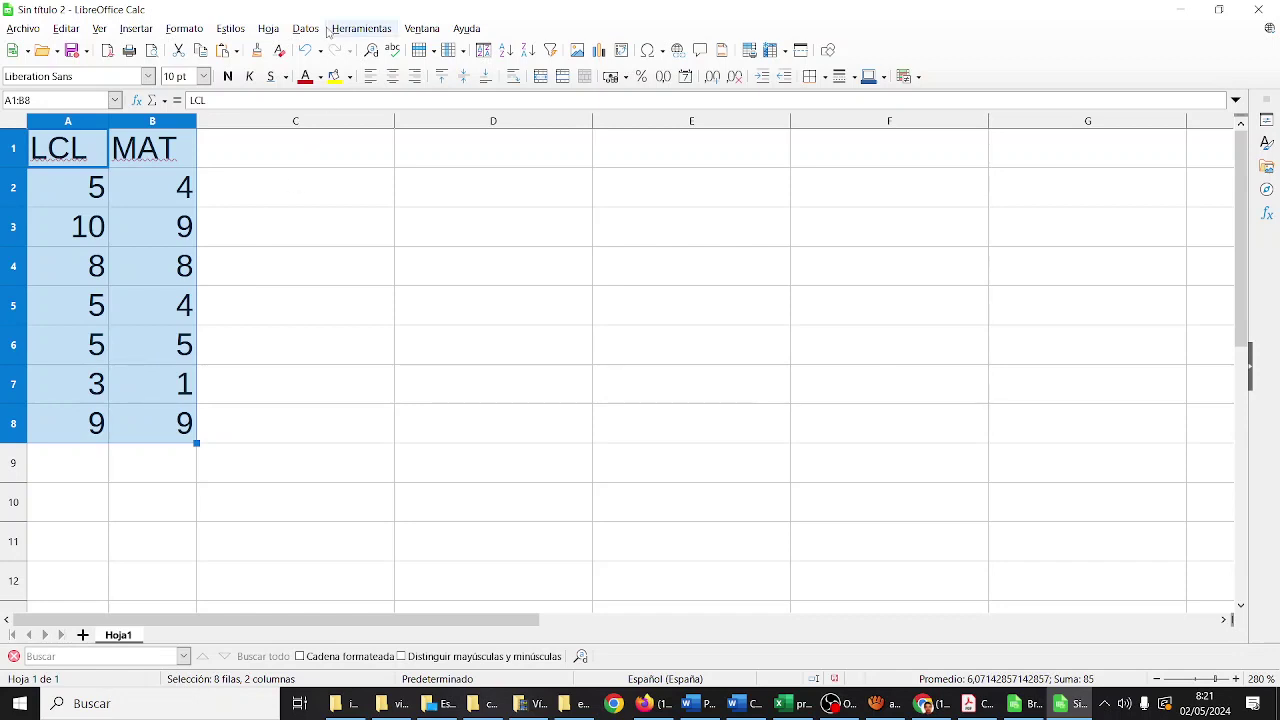
pyautogui.click(598, 51)
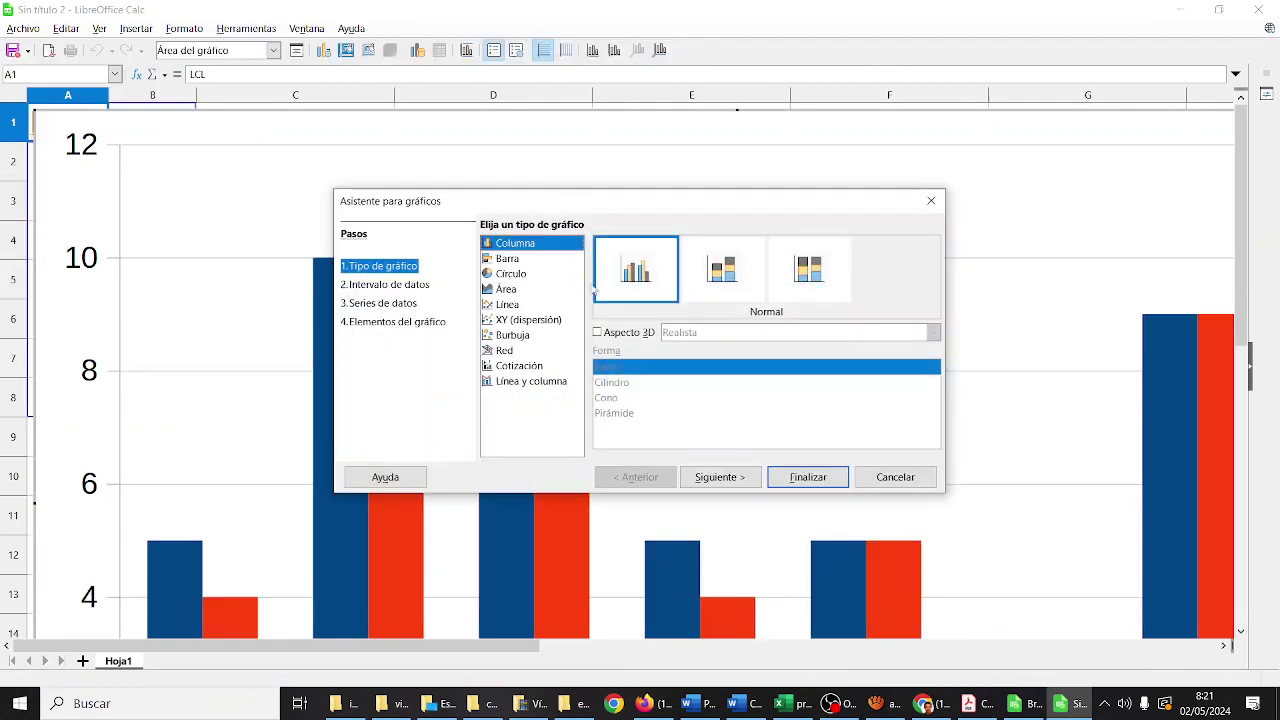
pyautogui.click(530, 320)
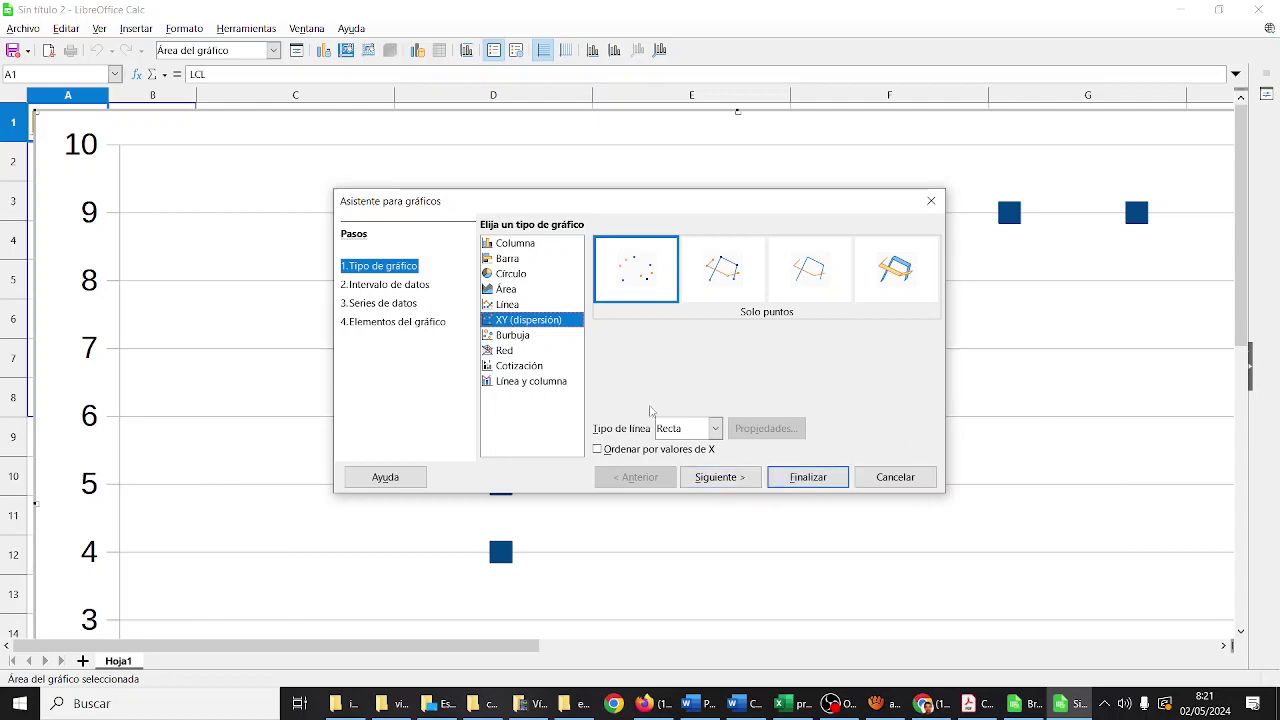
pyautogui.click(550, 336)
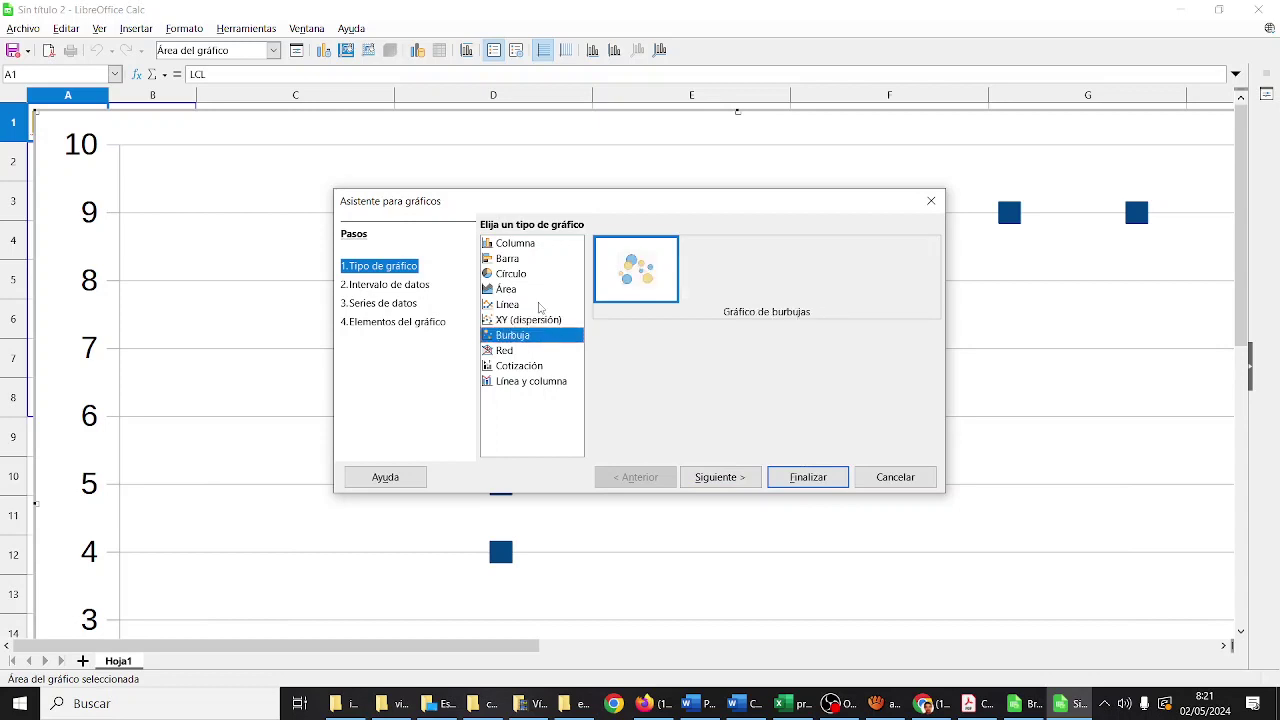
pyautogui.click(539, 305)
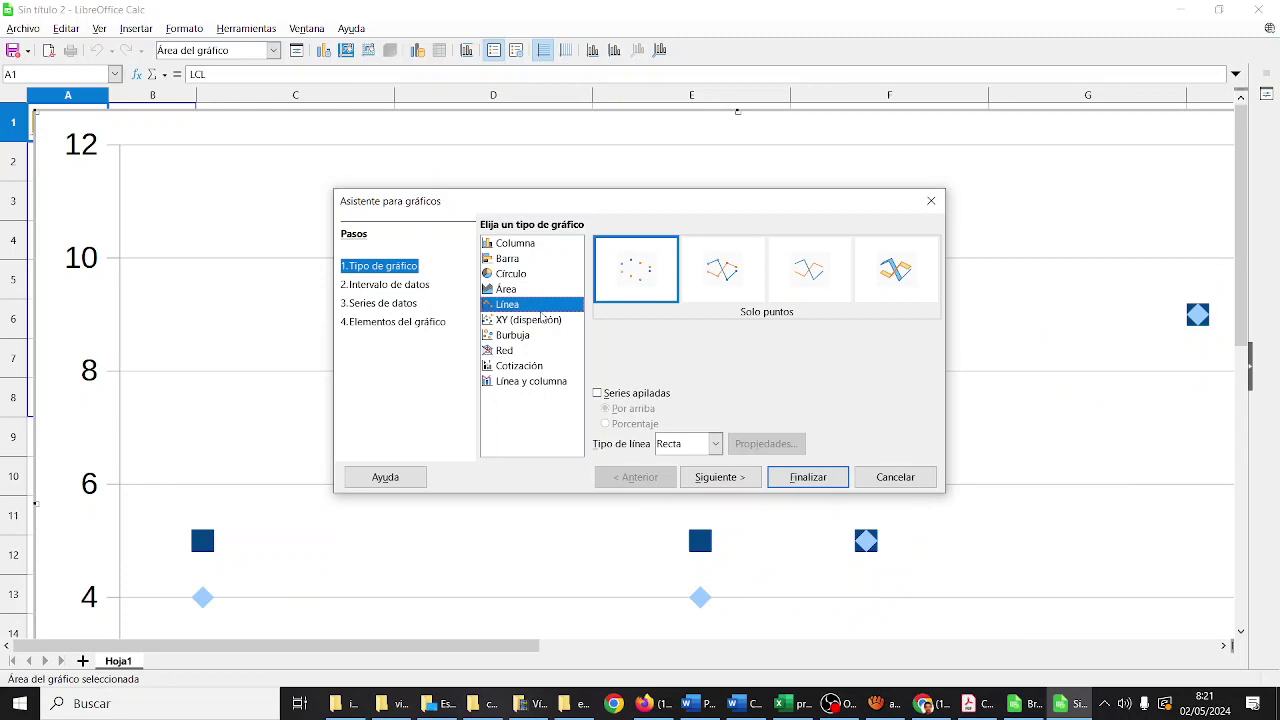
pyautogui.click(808, 477)
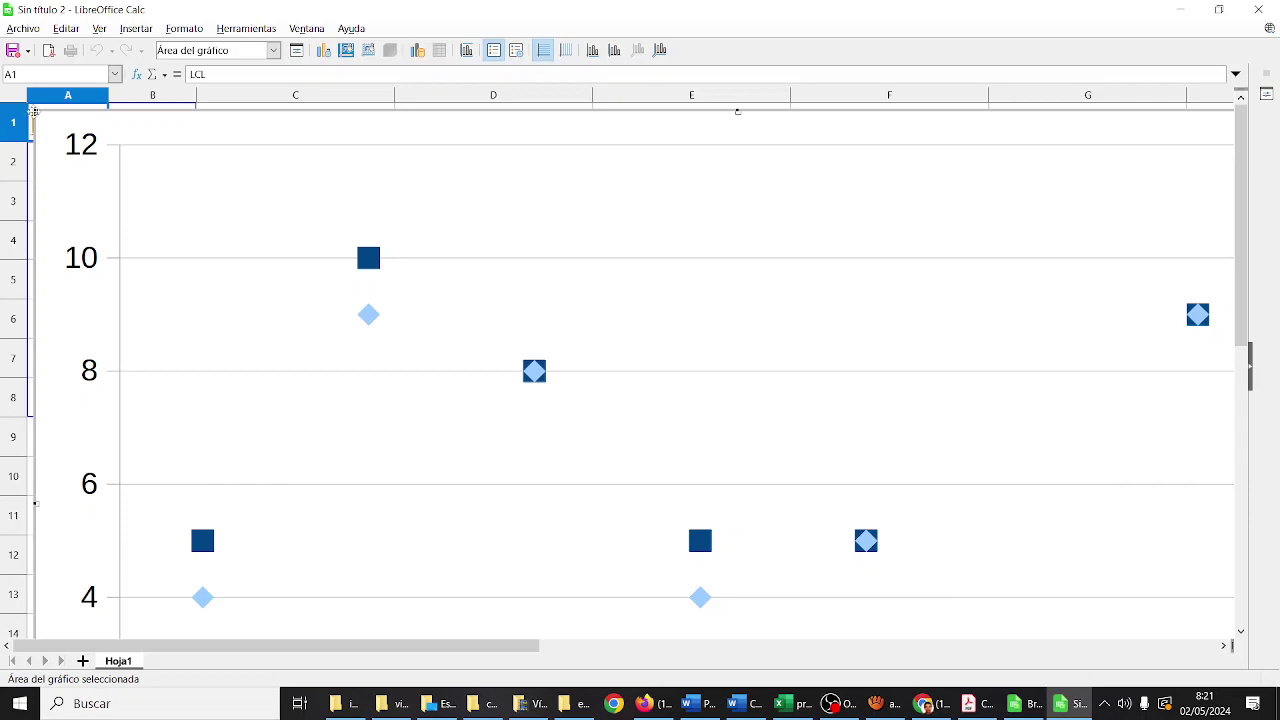
pyautogui.moveTo(35, 112); pyautogui.dragTo(388, 380)
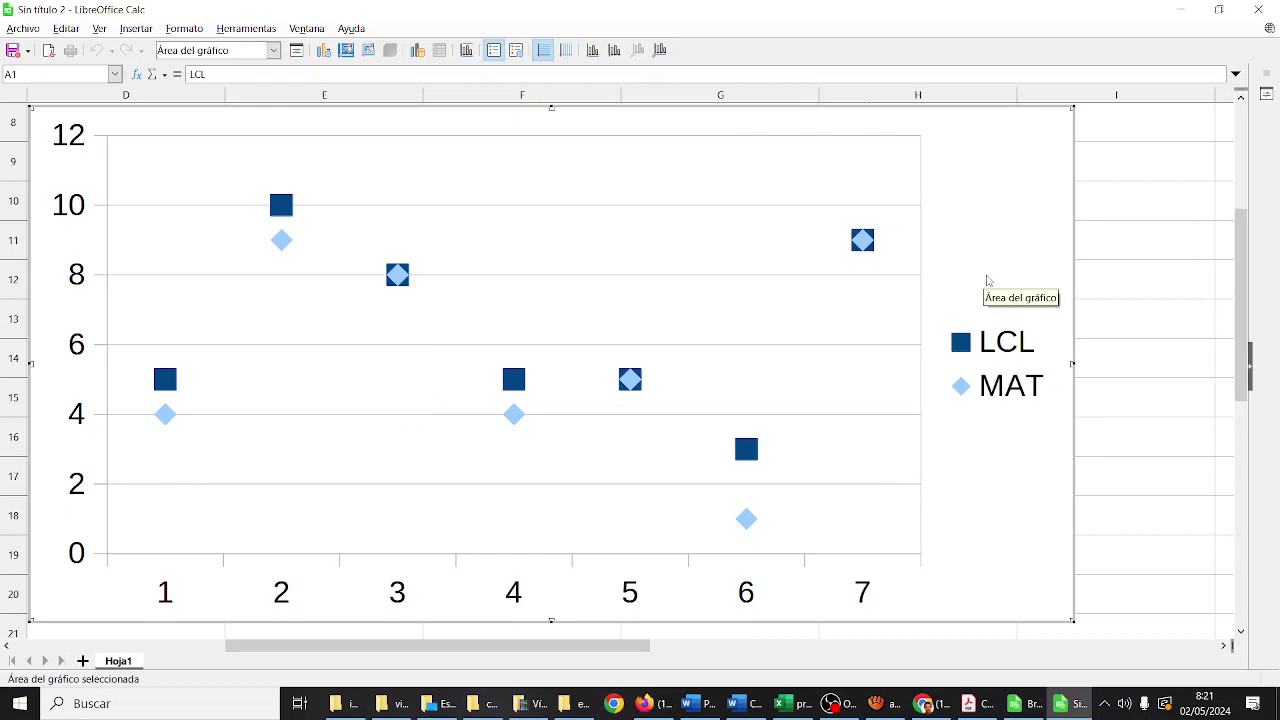
# Try to delete the line chart while it is open for editing.
pyautogui.press('Delete')
pyautogui.press('Return')
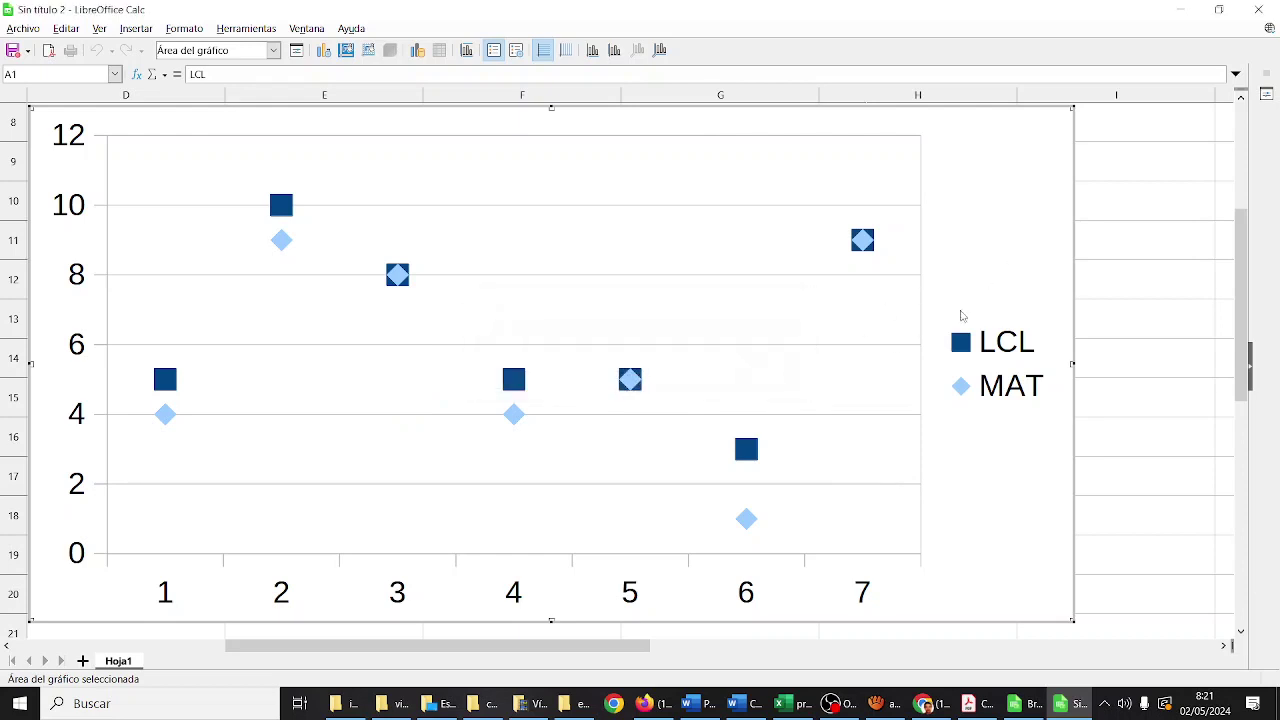
pyautogui.click(1107, 258)
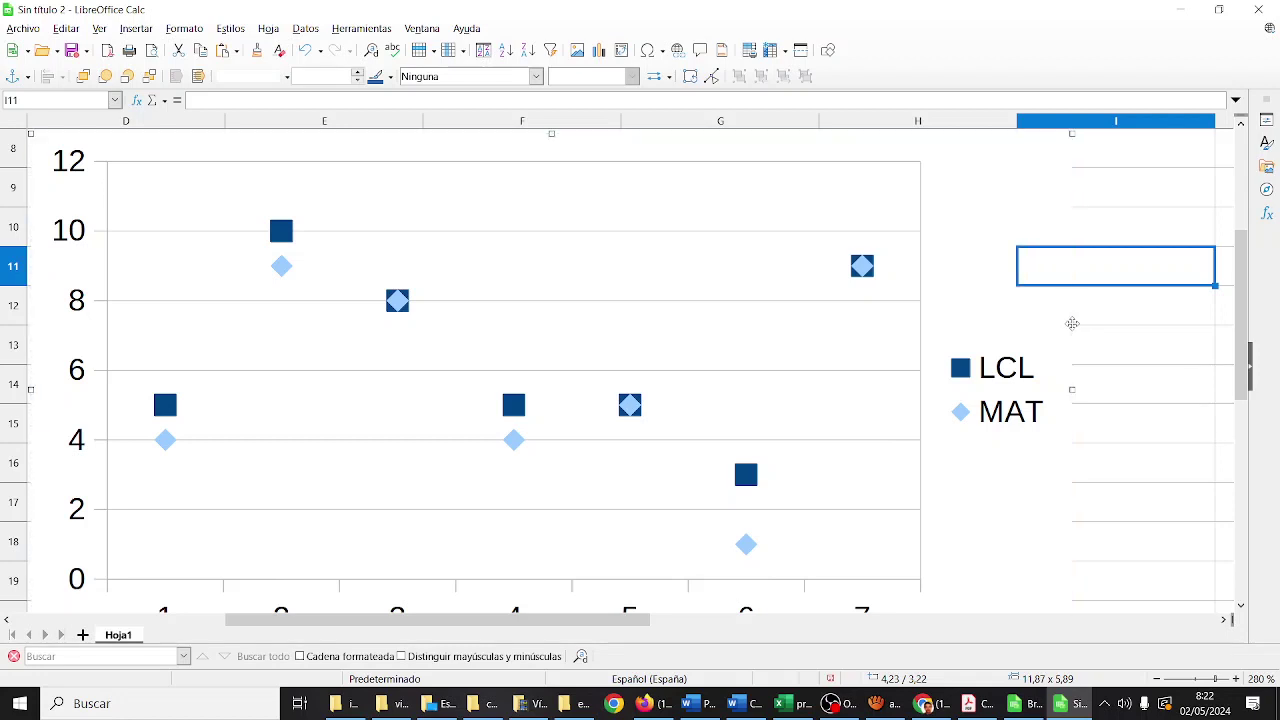
pyautogui.doubleClick(1072, 323)
pyautogui.press('Delete')
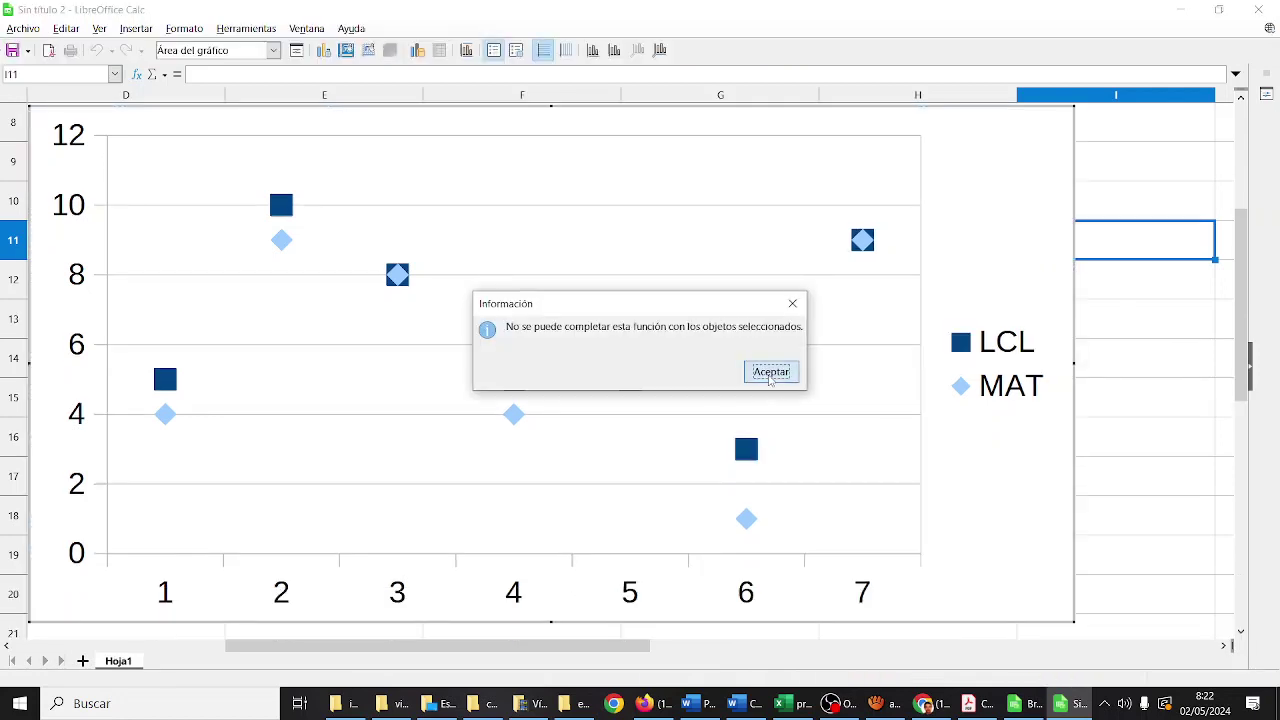
pyautogui.click(771, 372)
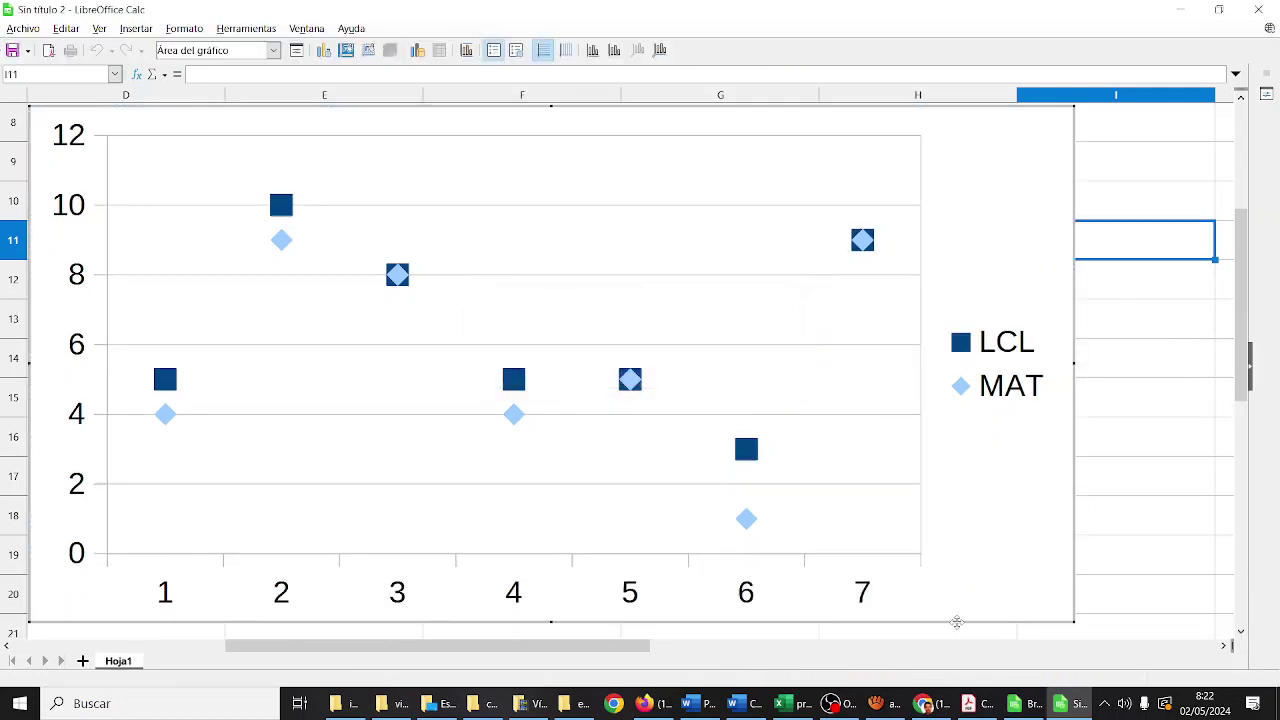
pyautogui.press('Delete')
pyautogui.click(771, 372)
pyautogui.press('Delete')
pyautogui.click(771, 372)
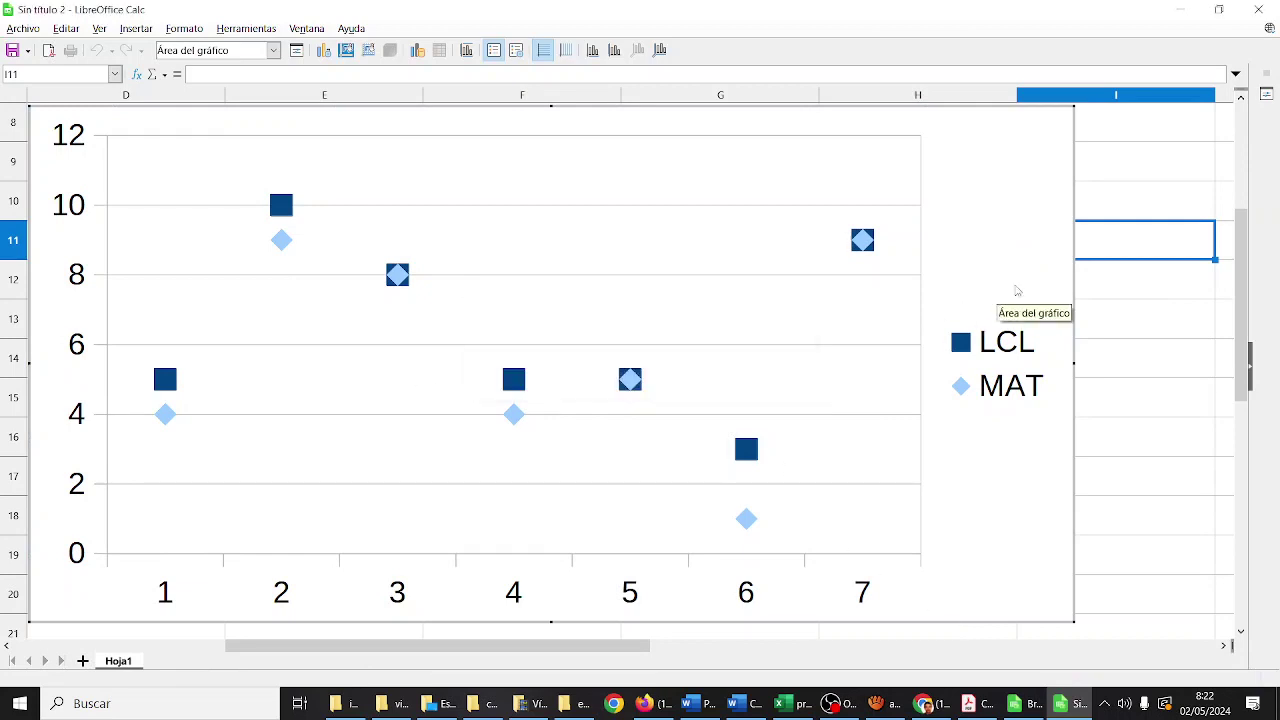
# Leave chart editing and delete the whole line chart from the sheet.
pyautogui.click(1108, 276)
pyautogui.scroll(3, 1074, 223)
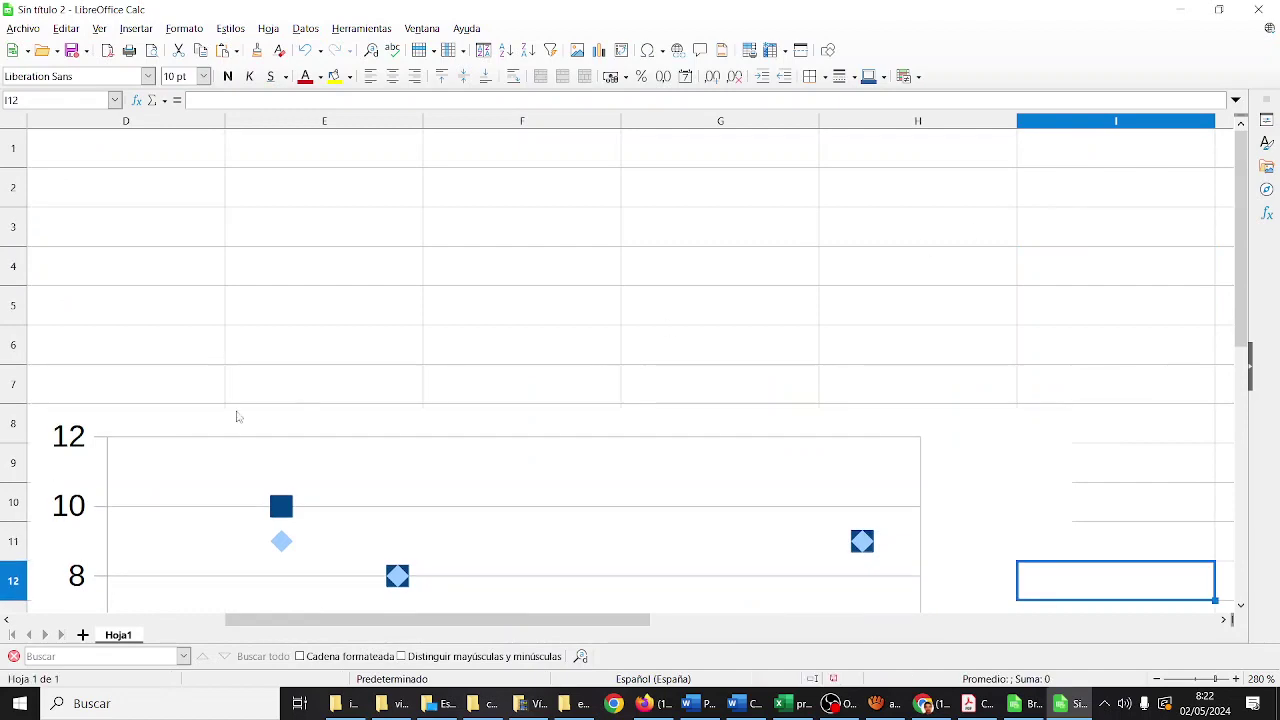
pyautogui.click(125, 413)
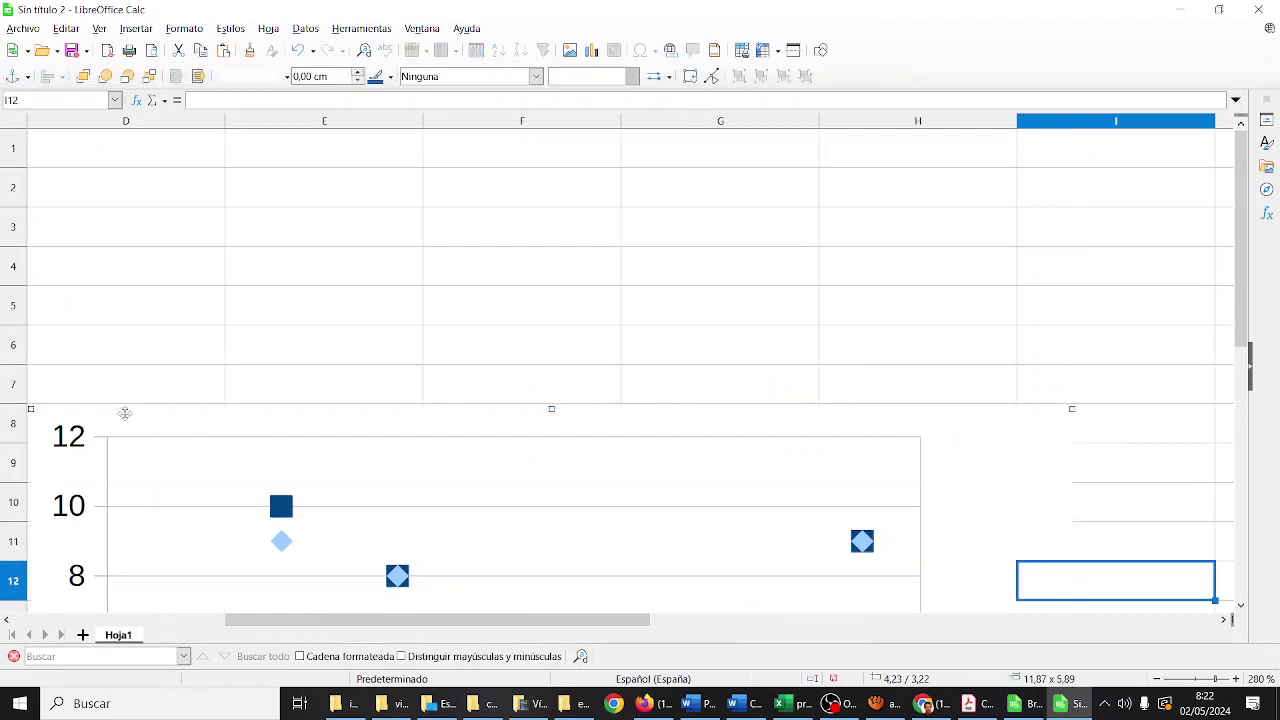
pyautogui.press('Delete')
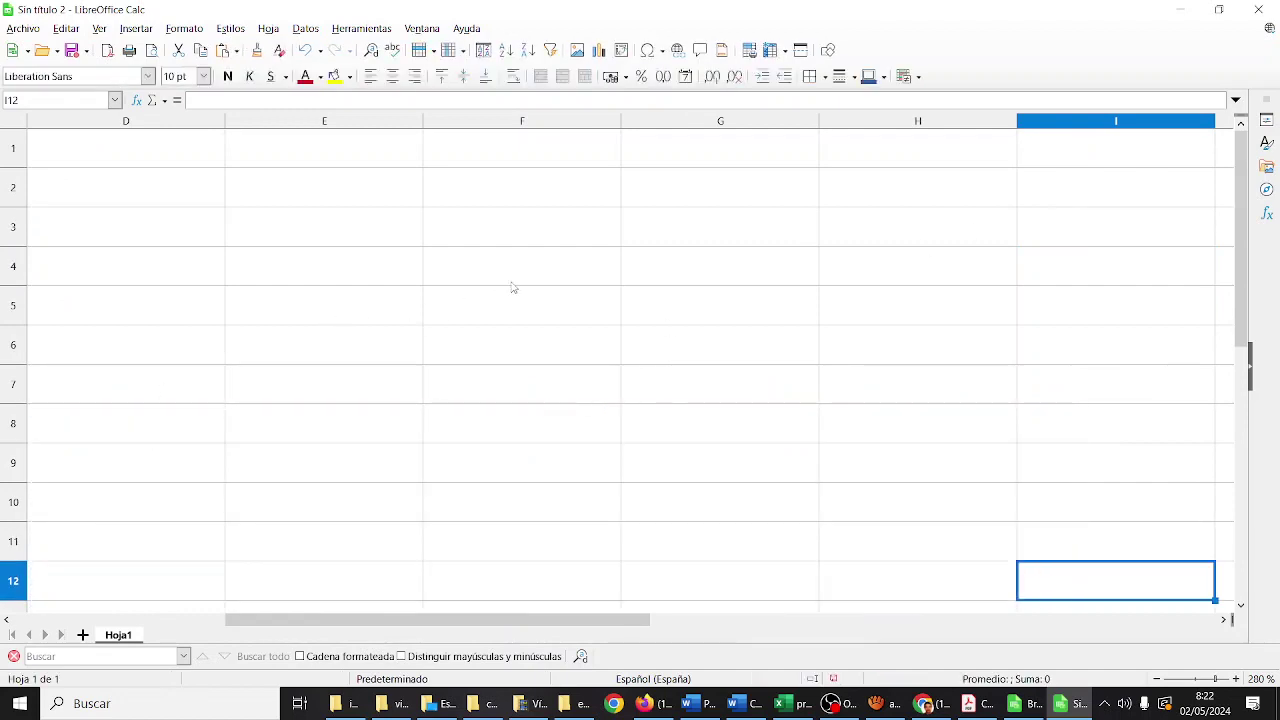
pyautogui.scroll(-5, 512, 290)
pyautogui.scroll(5, 514, 297)
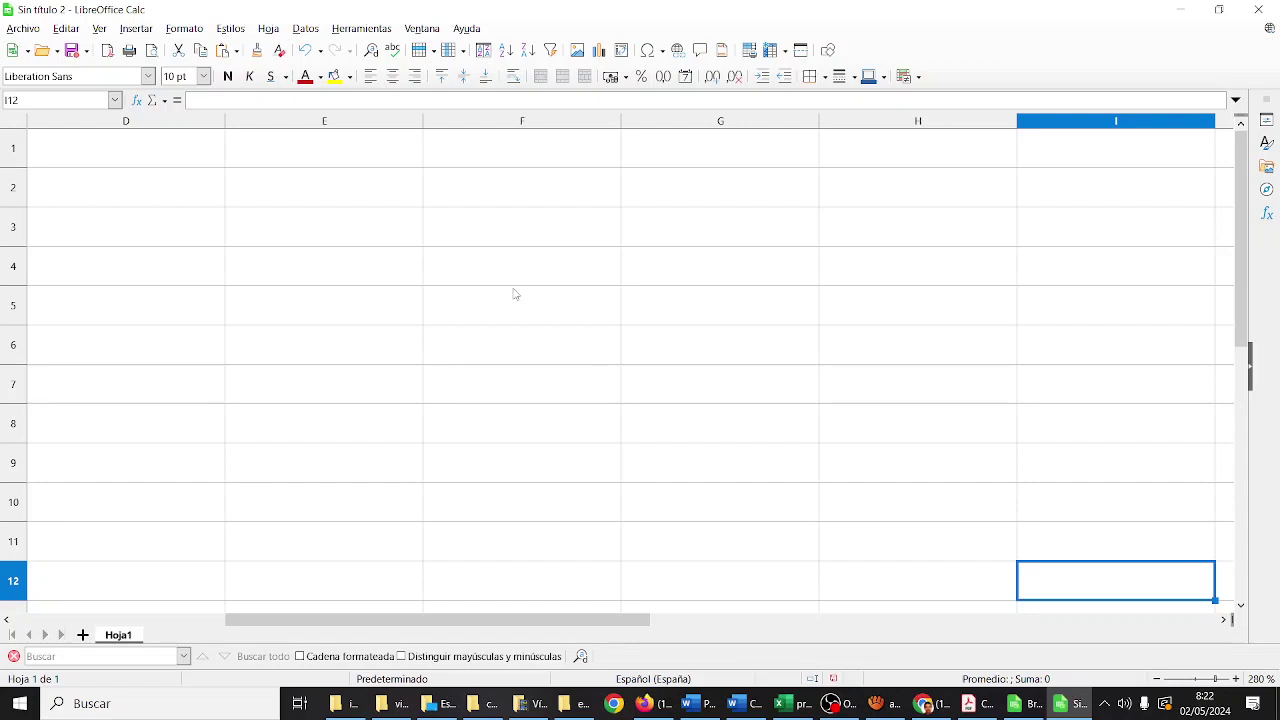
pyautogui.click(155, 618)
pyautogui.moveTo(70, 158); pyautogui.dragTo(188, 420)
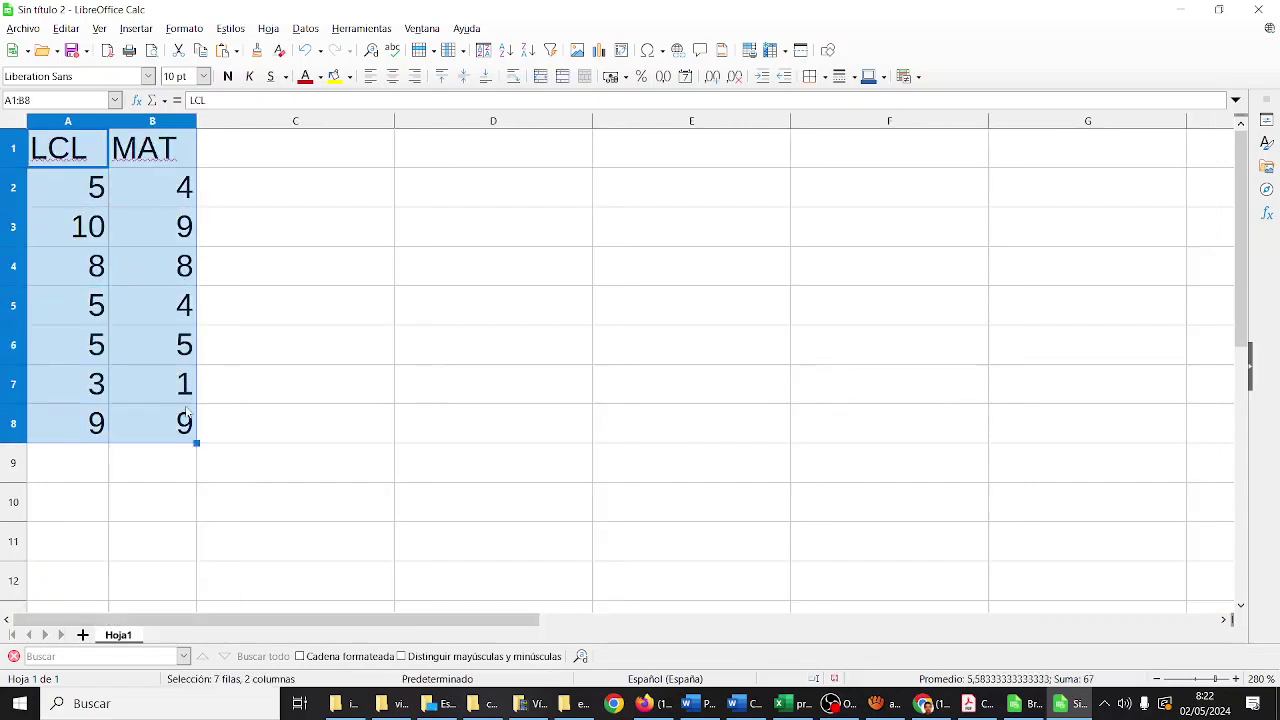
pyautogui.click(598, 50)
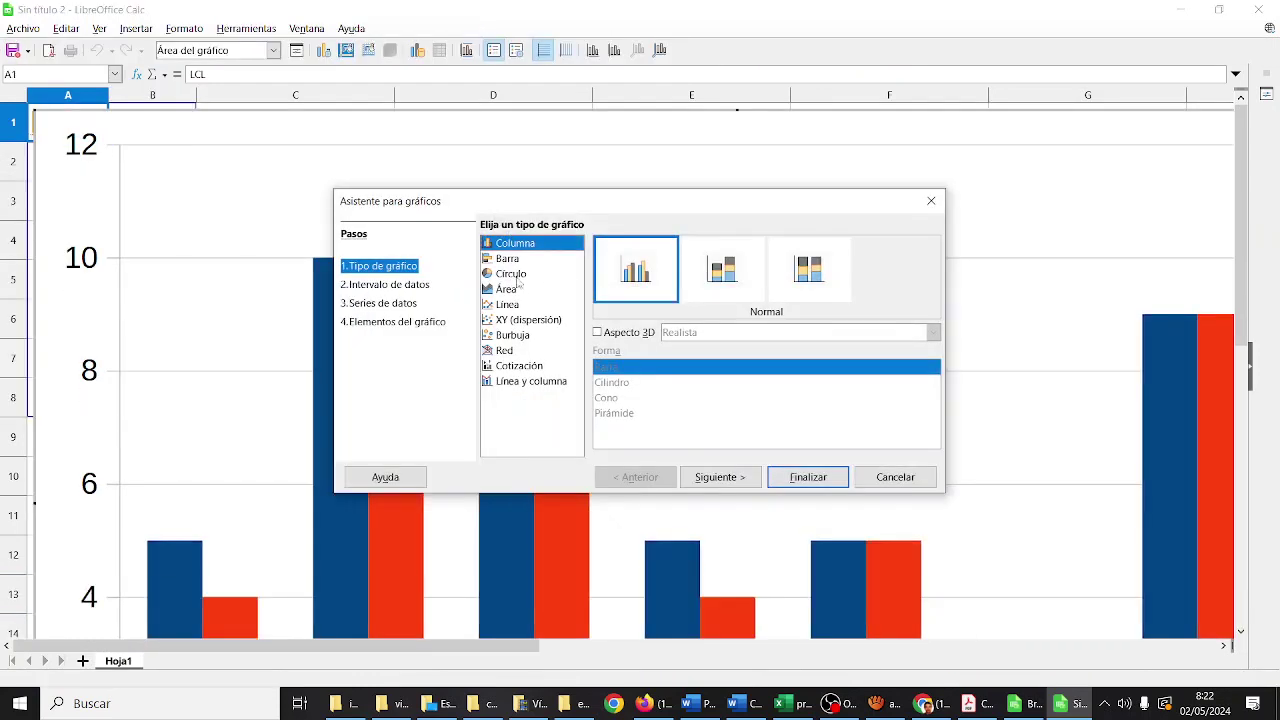
pyautogui.click(522, 320)
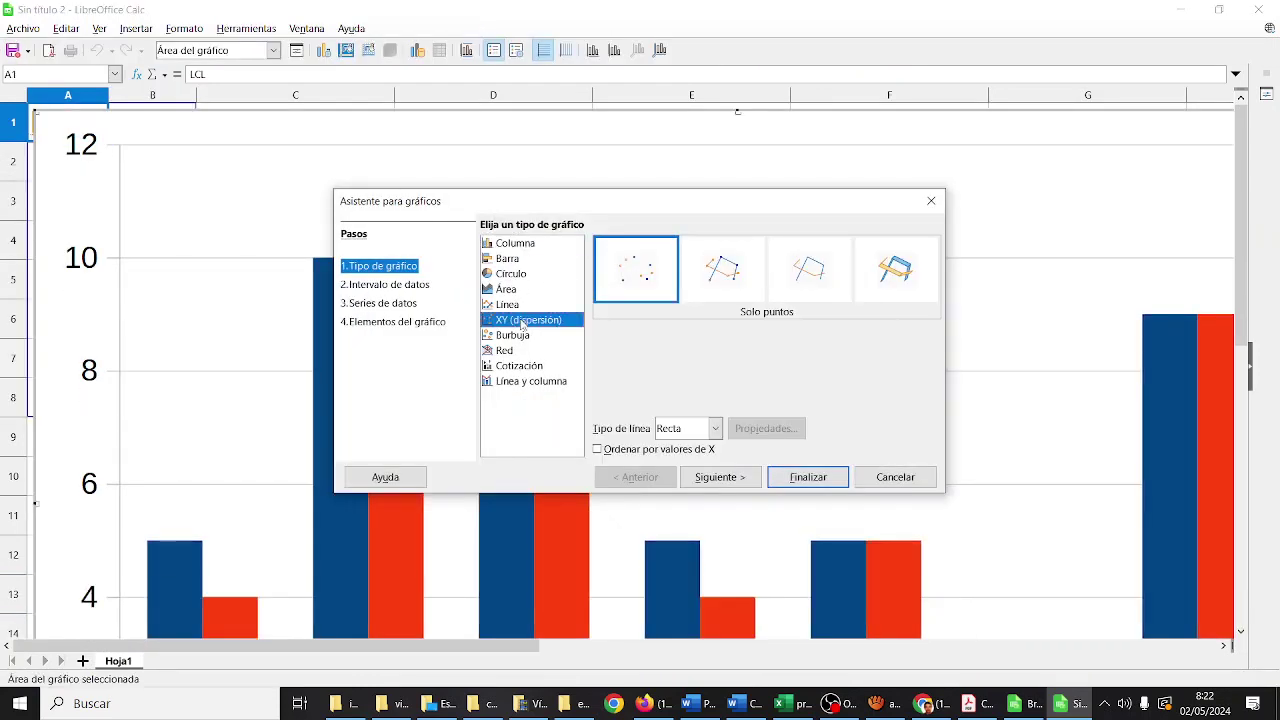
pyautogui.moveTo(646, 211)
pyautogui.mouseDown()
pyautogui.moveTo(1123, 390)
pyautogui.moveTo(1100, 398)
pyautogui.moveTo(659, 211)
pyautogui.mouseUp()
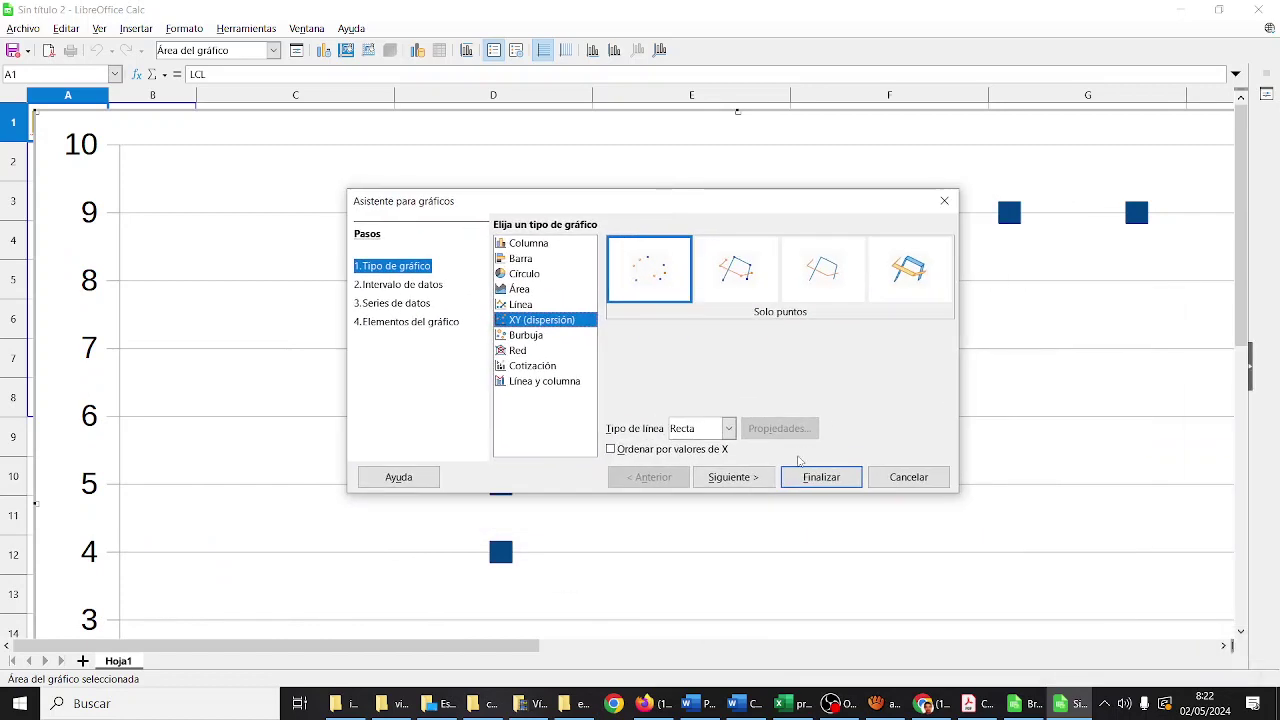
pyautogui.click(909, 477)
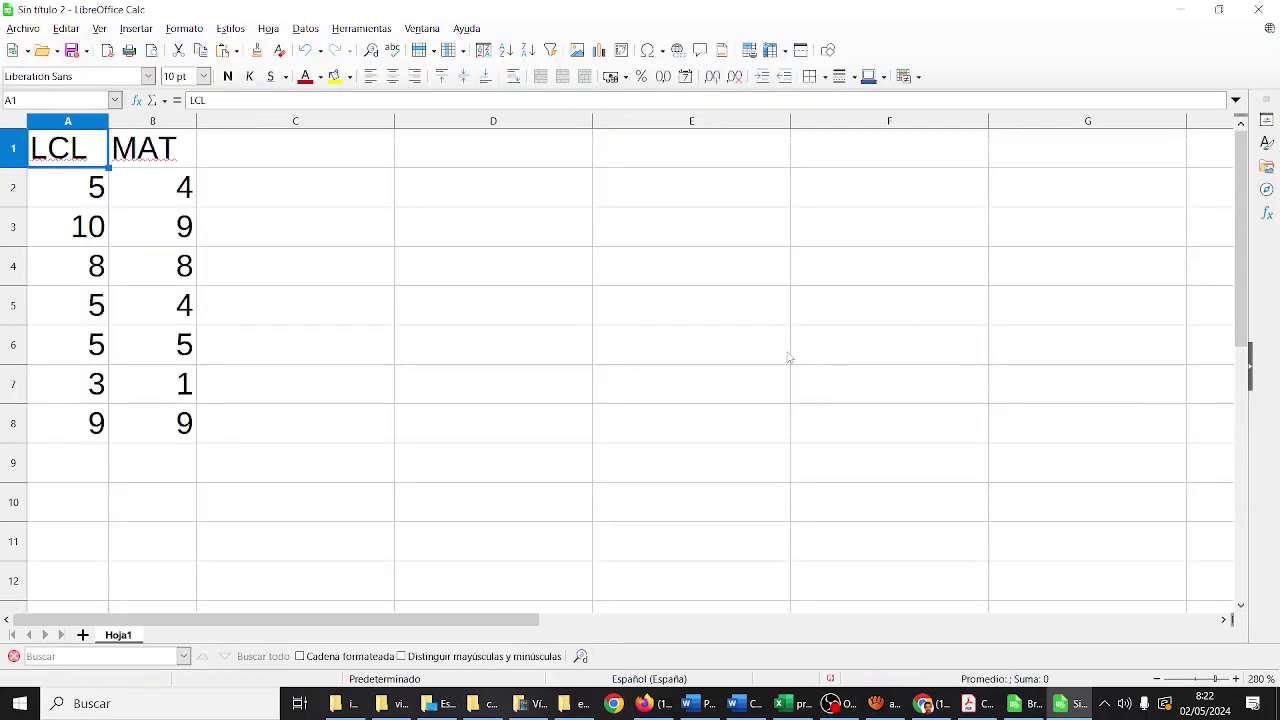
pyautogui.press('Delete')
pyautogui.hotkey('ctrl', 'z')
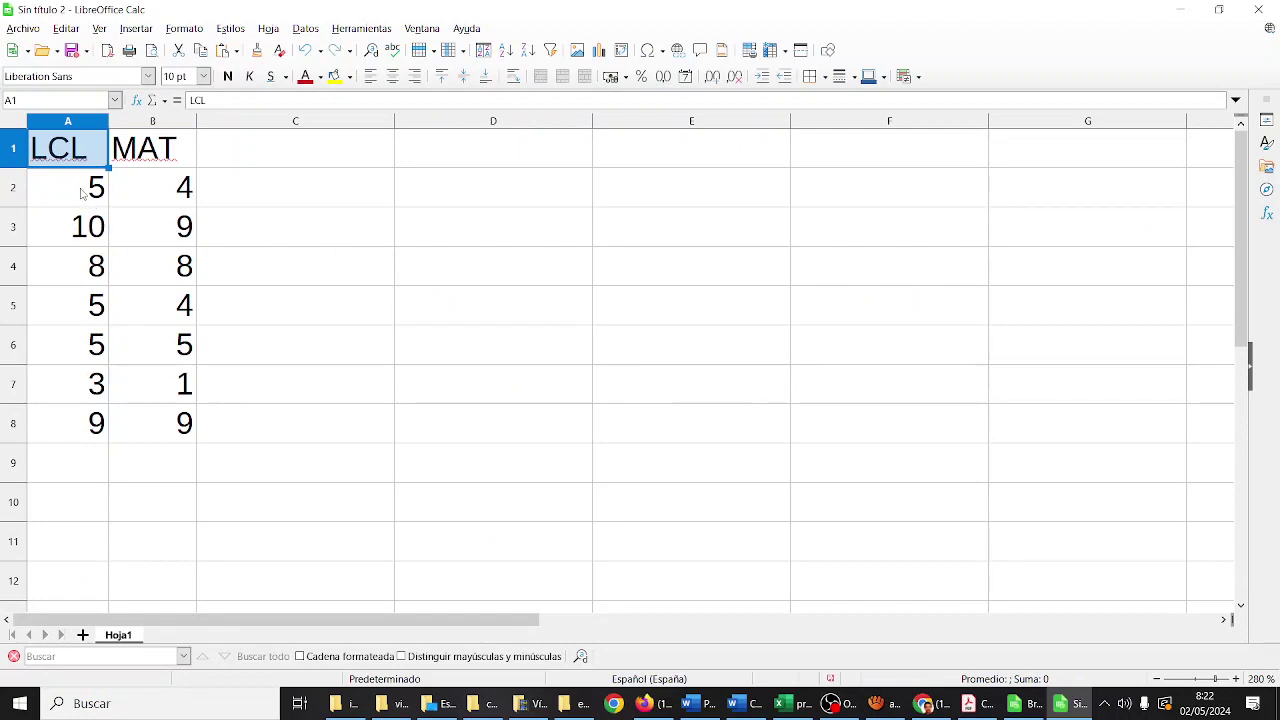
pyautogui.moveTo(82, 193); pyautogui.dragTo(190, 430)
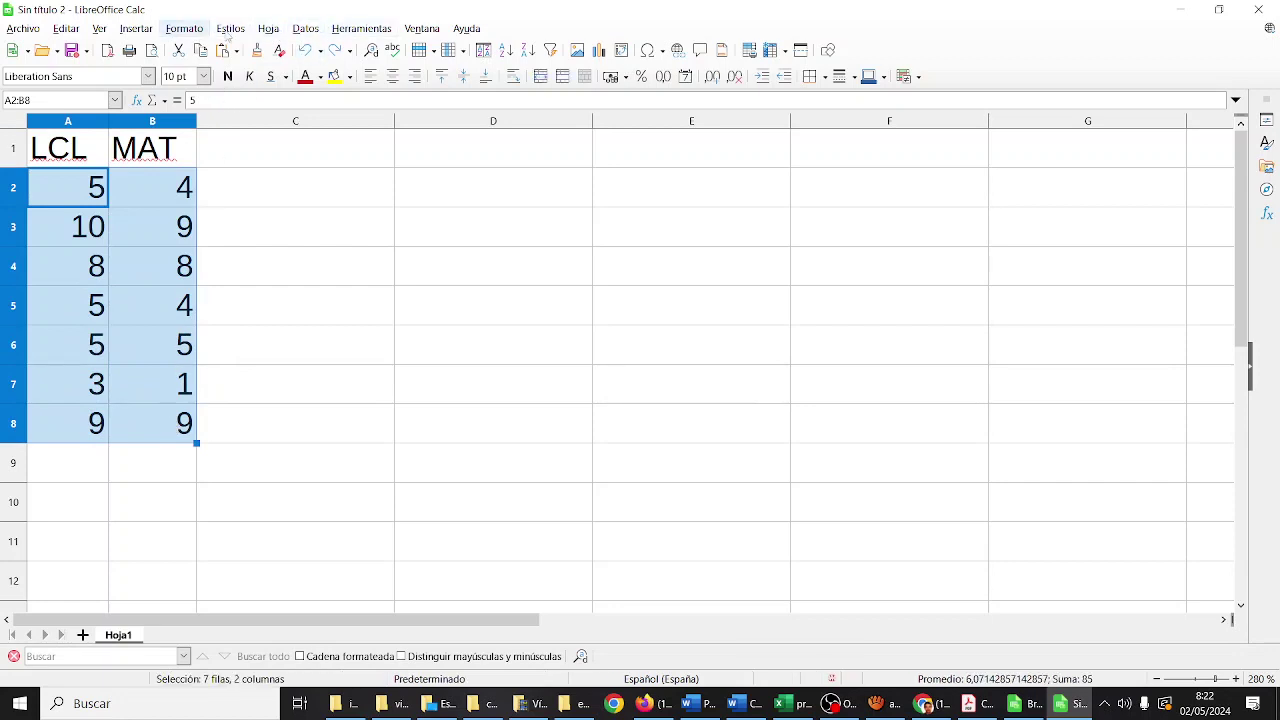
pyautogui.click(307, 30)
pyautogui.click(332, 47)
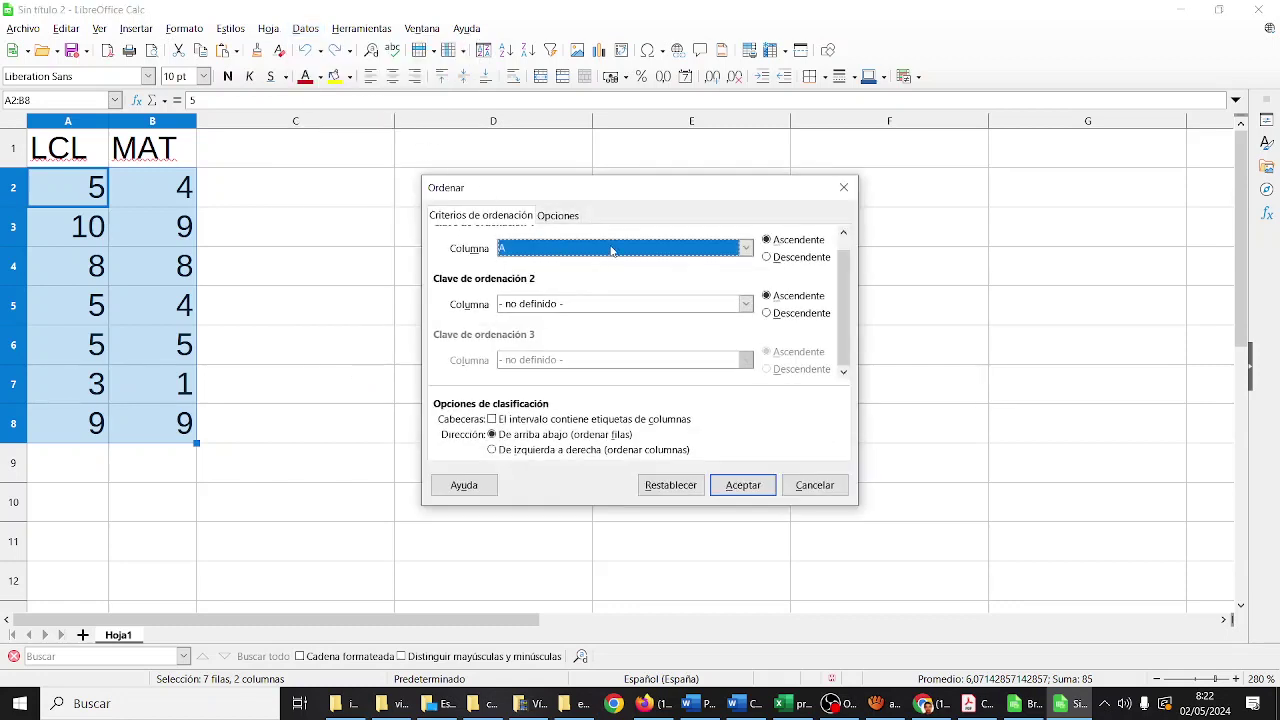
pyautogui.click(807, 485)
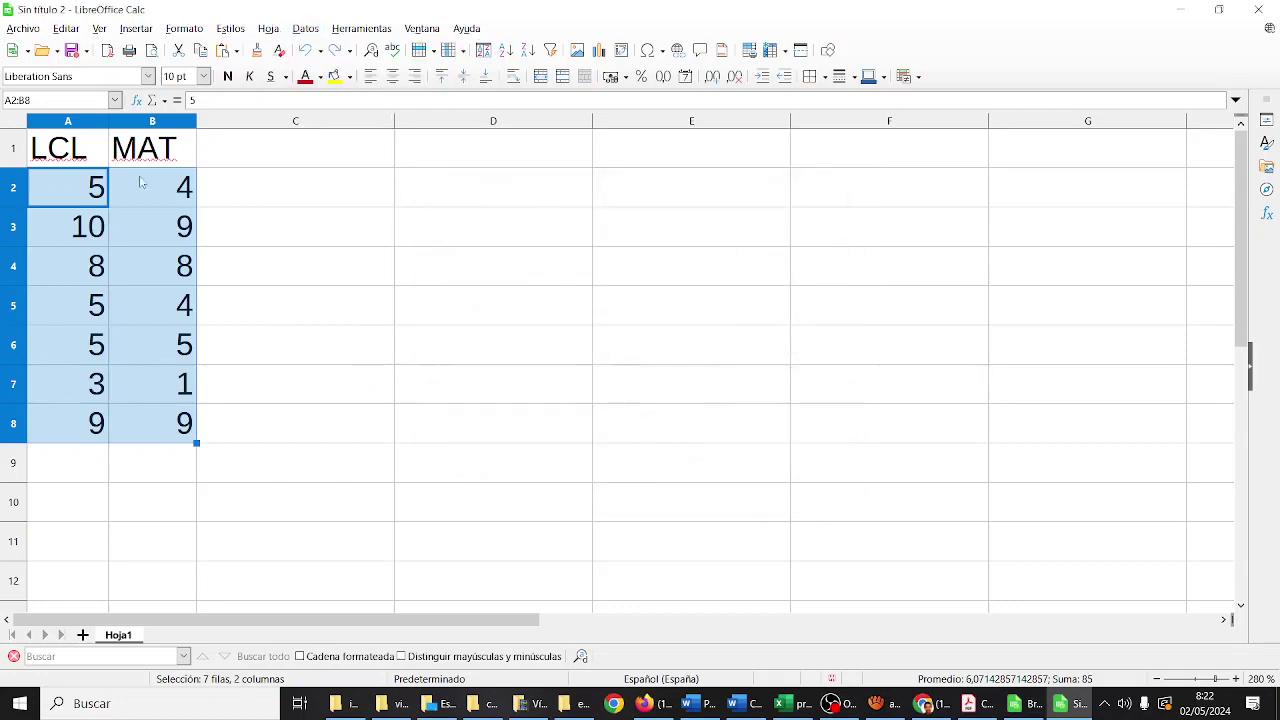
# Sort the grade rows in A2:B8 by column A in ascending order, leaving the header row out of the range.
pyautogui.click(137, 160)
pyautogui.moveTo(74, 175); pyautogui.dragTo(196, 423)
pyautogui.click(305, 28)
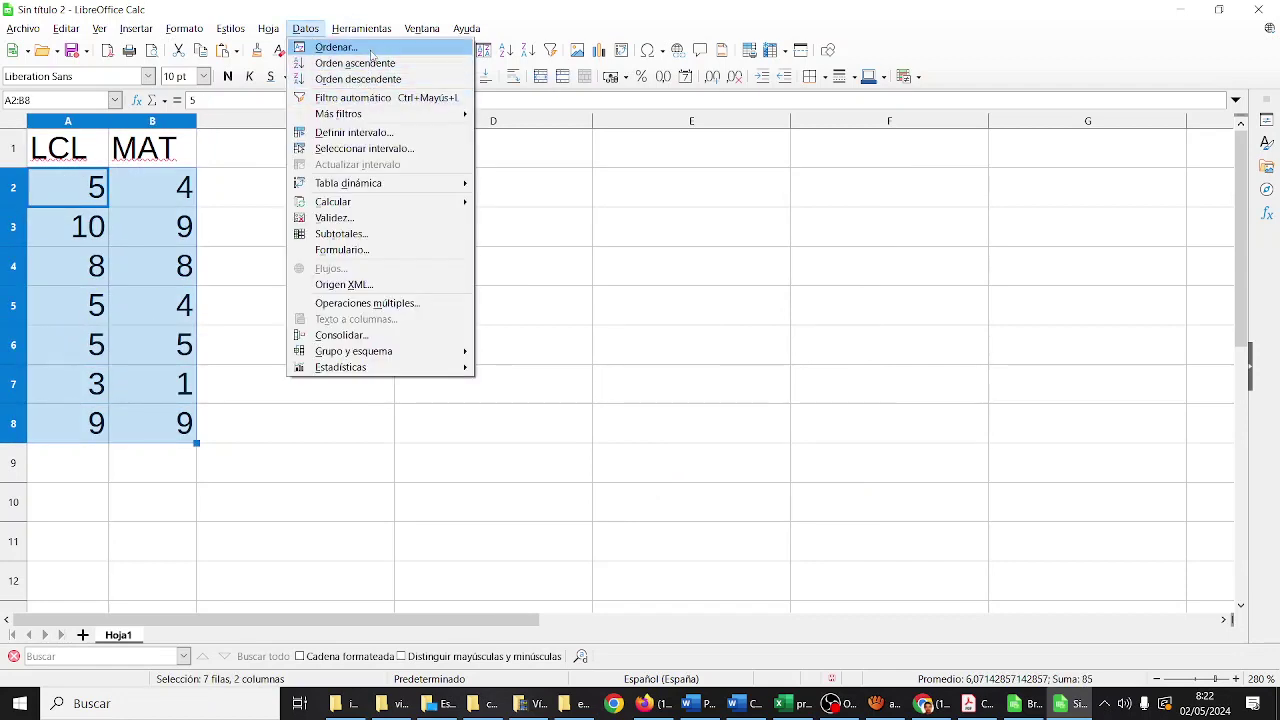
pyautogui.click(336, 47)
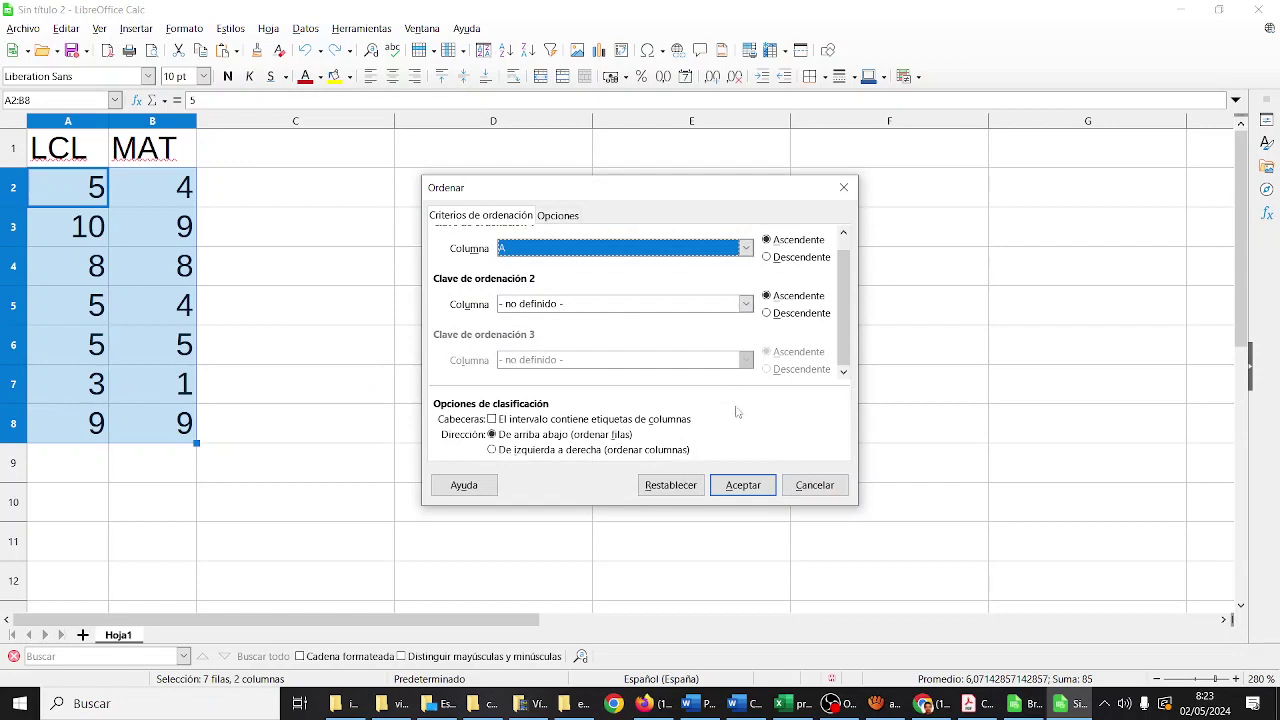
pyautogui.click(742, 485)
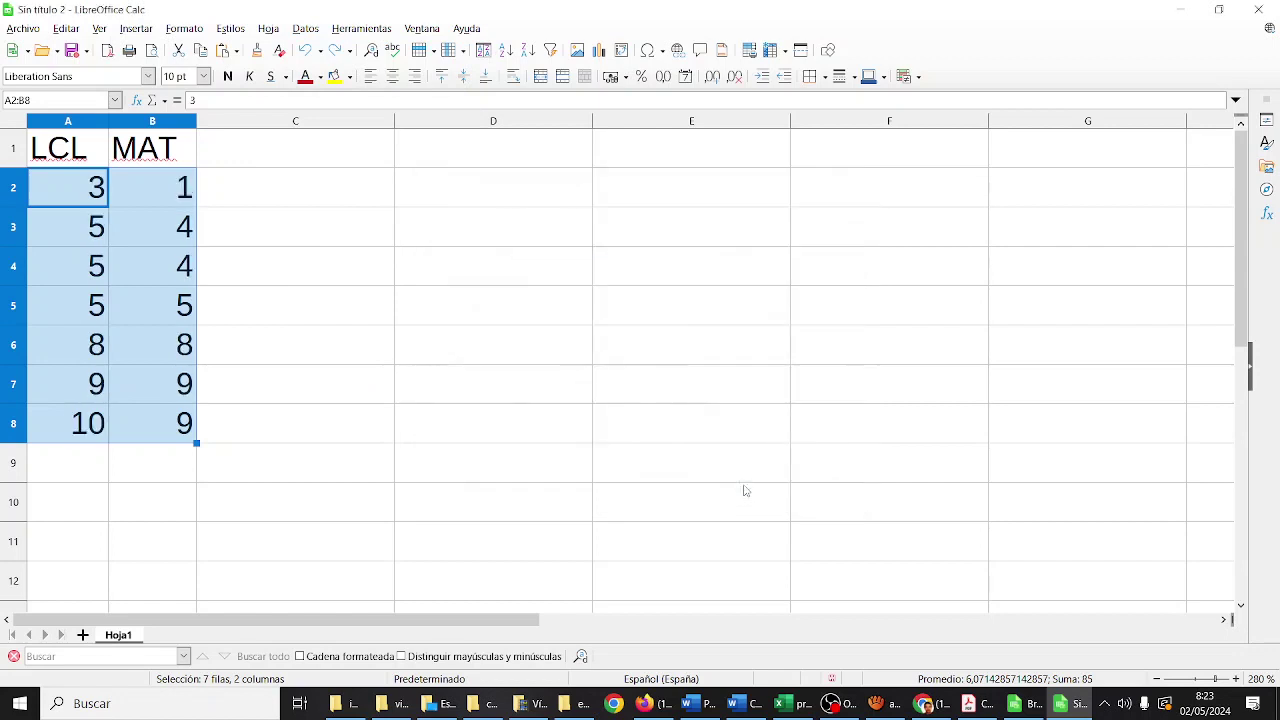
# Insert a line chart with points and lines (Línea, Puntos y líneas) from the LCL and MAT data in A1:B8.
pyautogui.click(338, 301)
pyautogui.moveTo(106, 157); pyautogui.dragTo(190, 422)
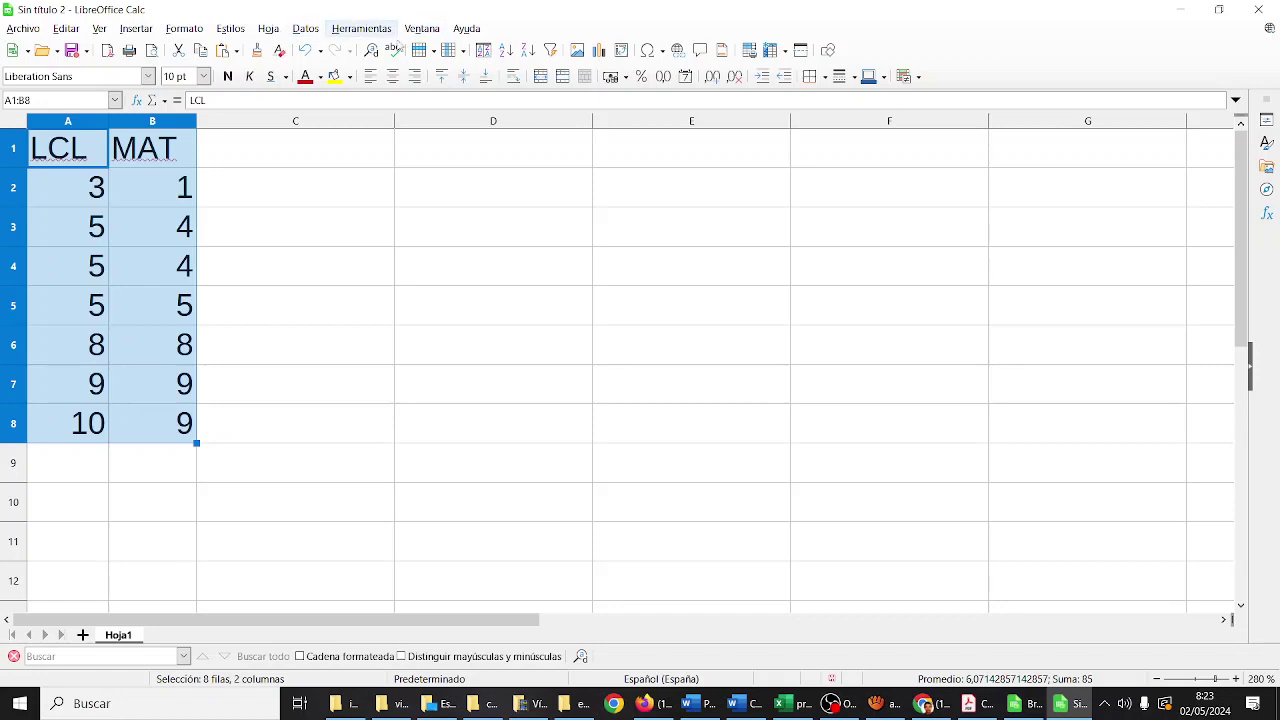
pyautogui.click(598, 50)
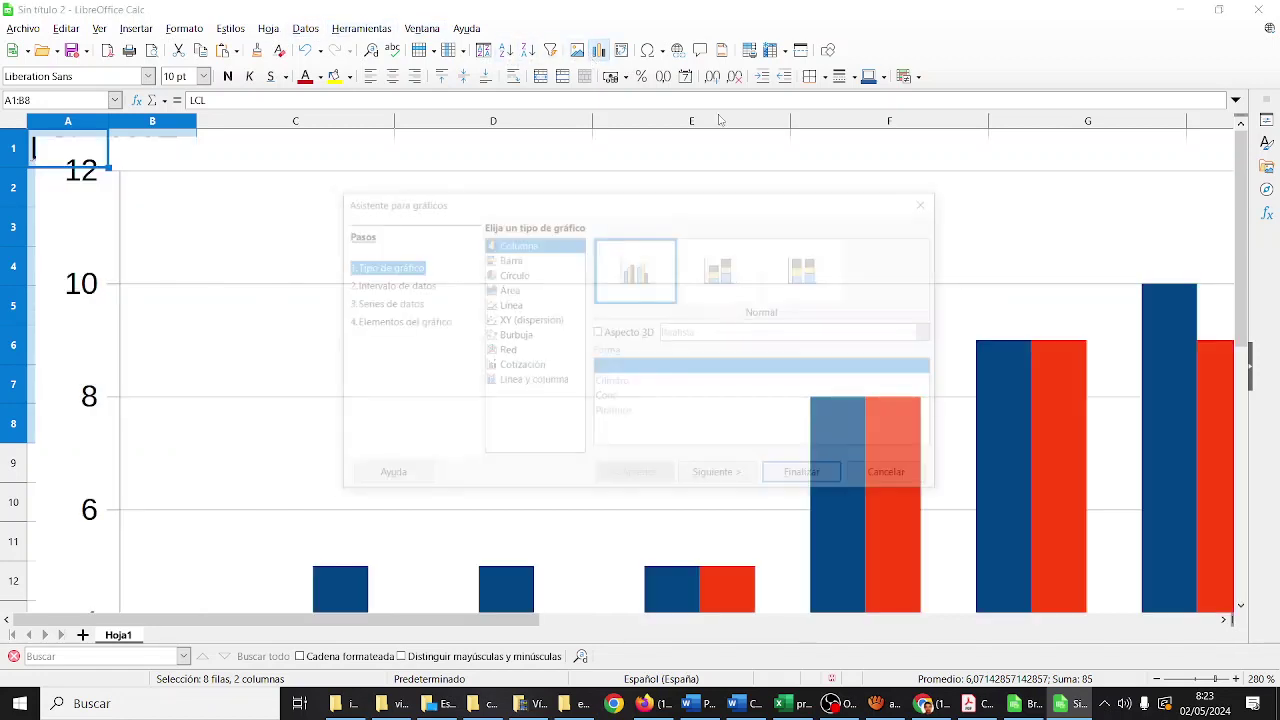
pyautogui.click(545, 306)
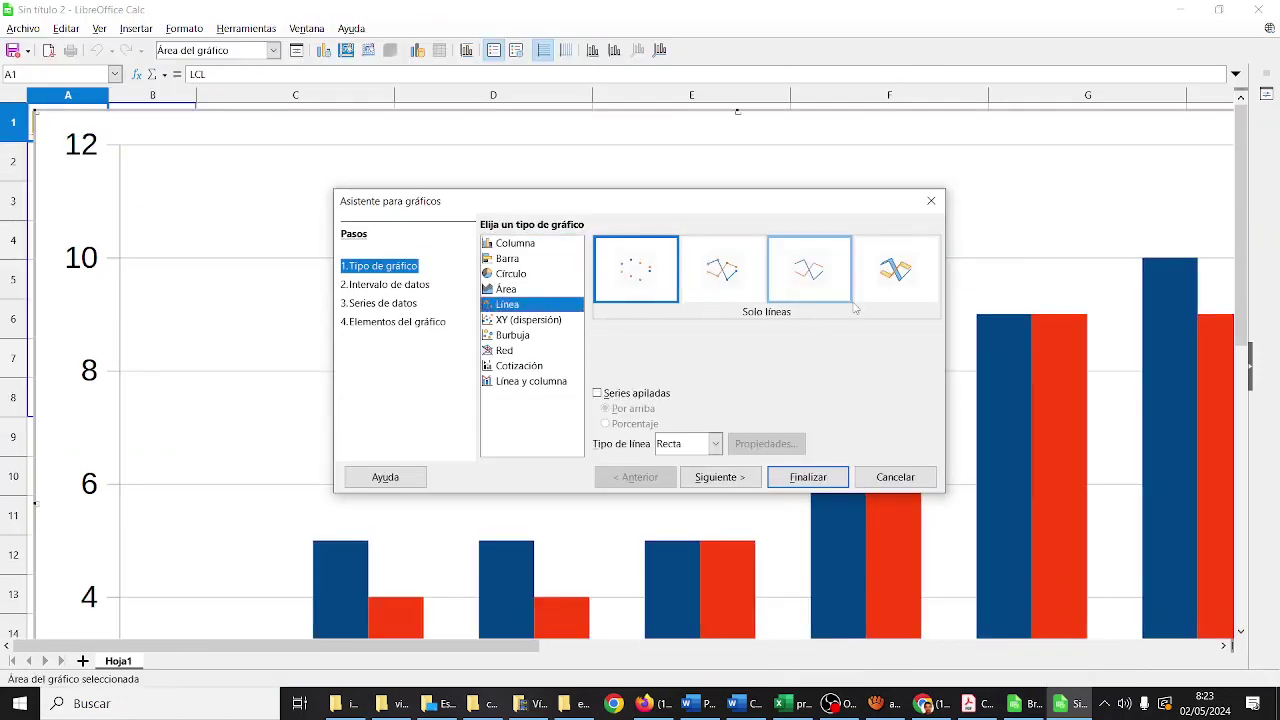
pyautogui.click(727, 283)
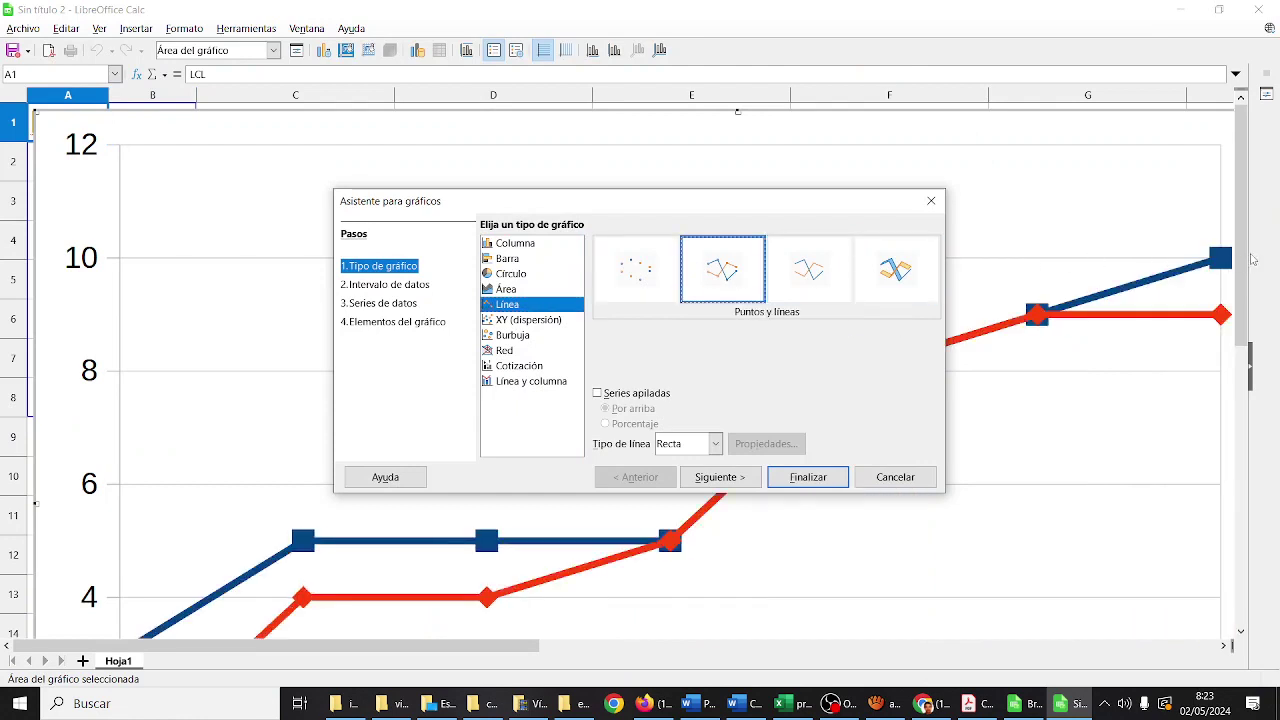
pyautogui.click(834, 481)
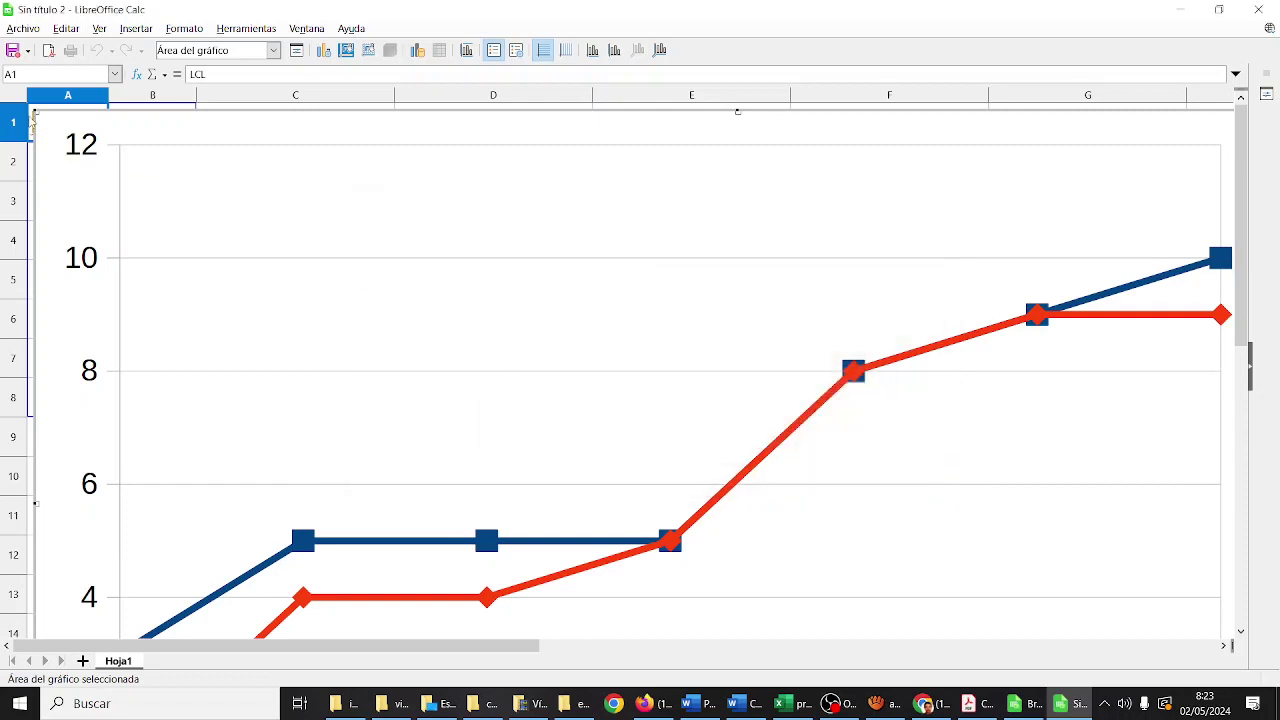
# Shrink the line chart to about 8.77 × 3.74 cm and leave chart editing.
pyautogui.moveTo(35, 112); pyautogui.dragTo(417, 409)
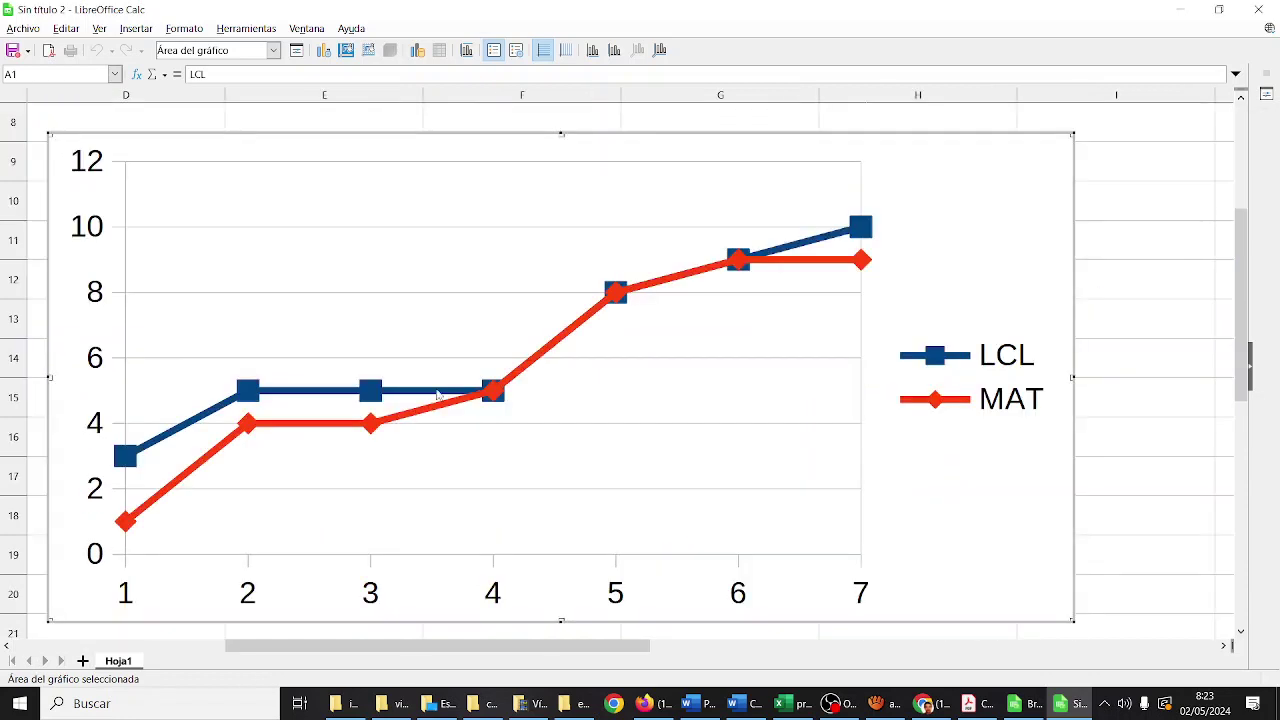
pyautogui.scroll(3, 1100, 337)
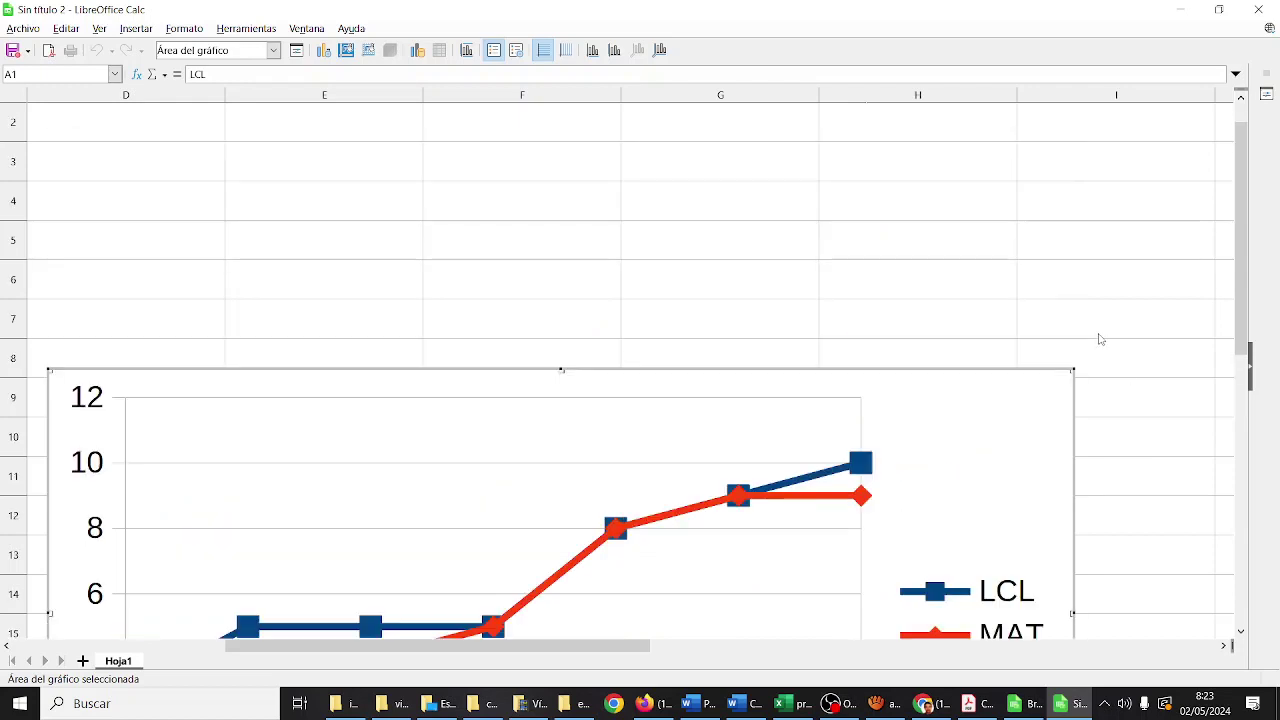
pyautogui.scroll(-3, 1105, 338)
pyautogui.scroll(1, 1107, 335)
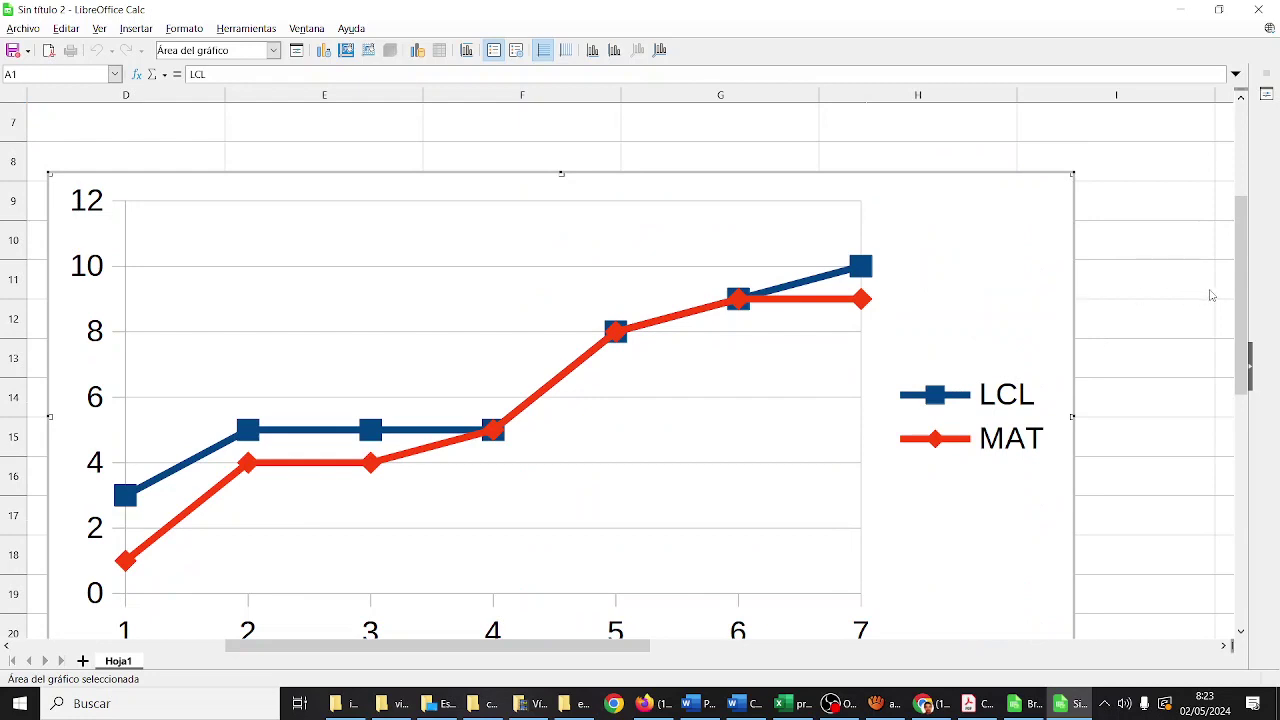
pyautogui.moveTo(1242, 319); pyautogui.dragTo(1246, 266)
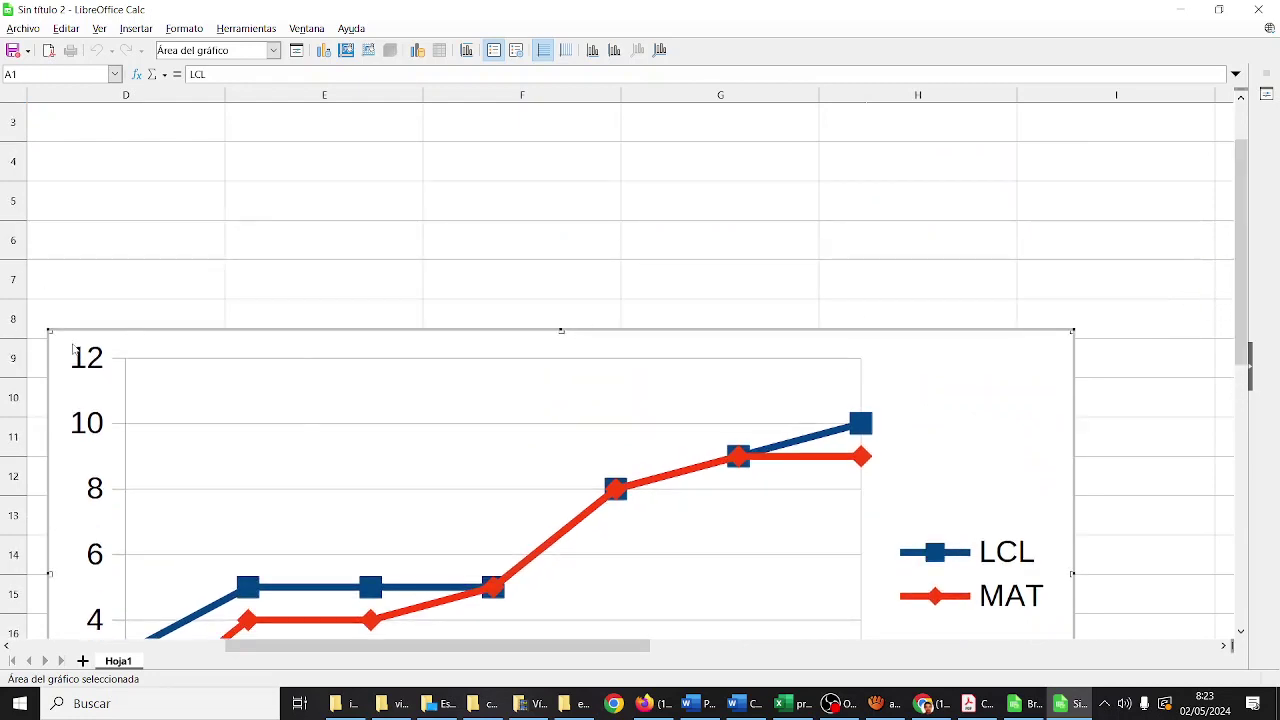
pyautogui.moveTo(50, 337); pyautogui.dragTo(301, 490)
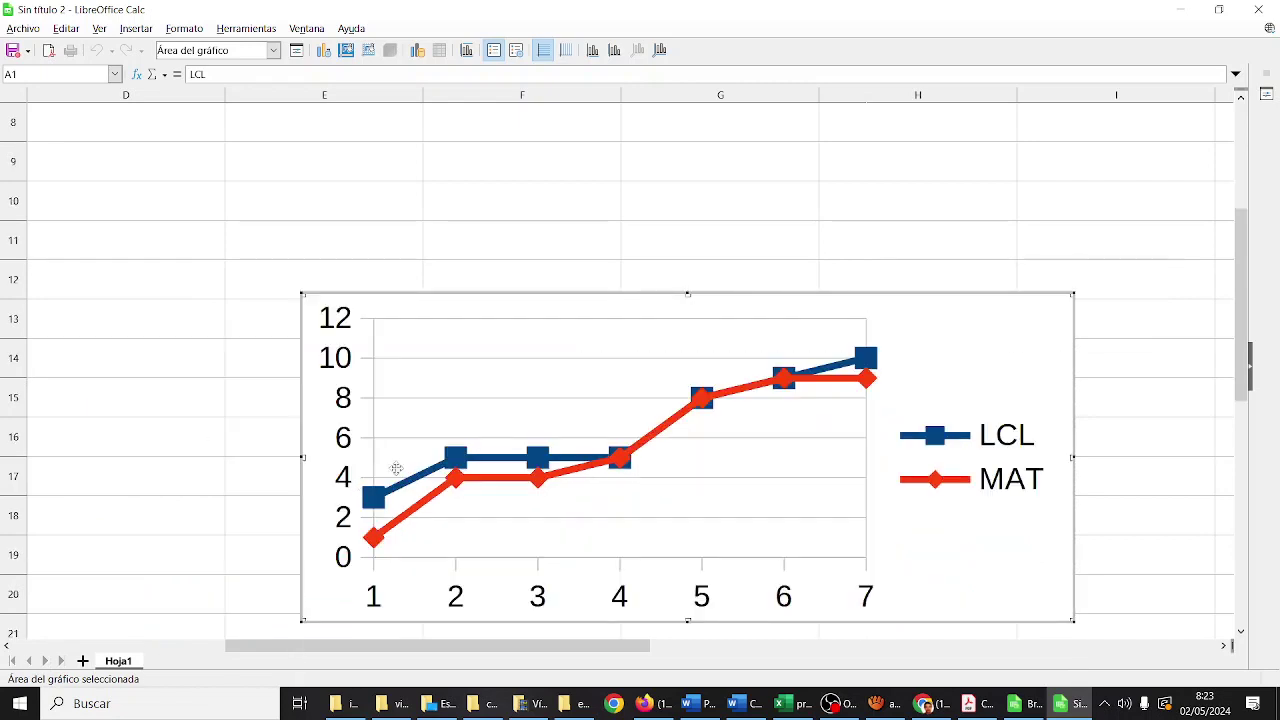
pyautogui.click(455, 291)
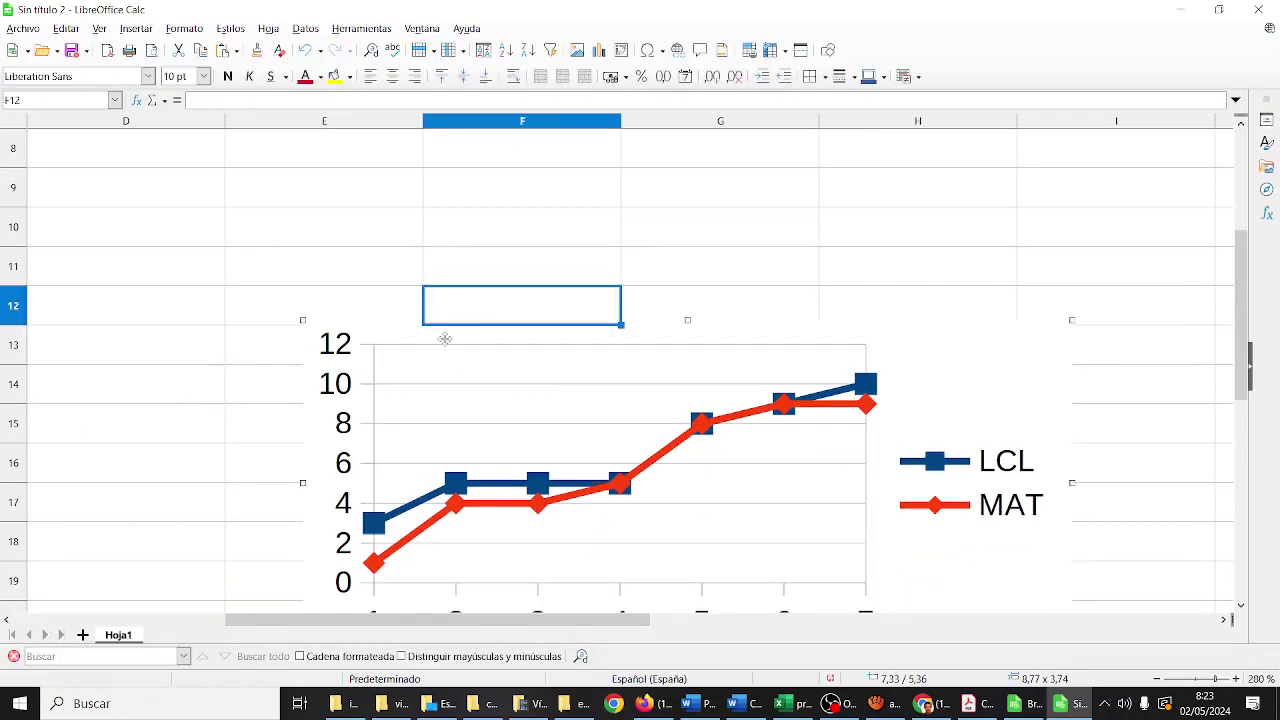
# Move the chart beside the data so it starts in column C near the lower edge of row 1, and deselect it.
pyautogui.moveTo(428, 328); pyautogui.dragTo(395, 151)
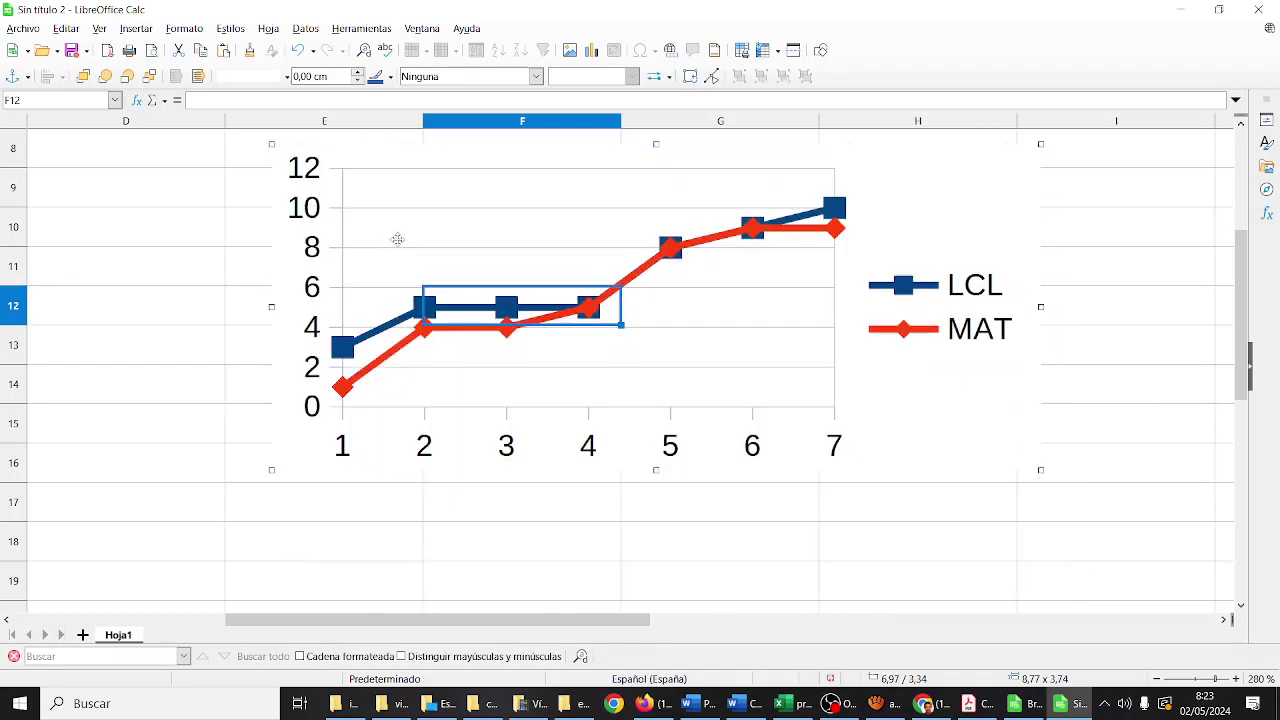
pyautogui.scroll(3, 397, 253)
pyautogui.moveTo(380, 425); pyautogui.dragTo(327, 168)
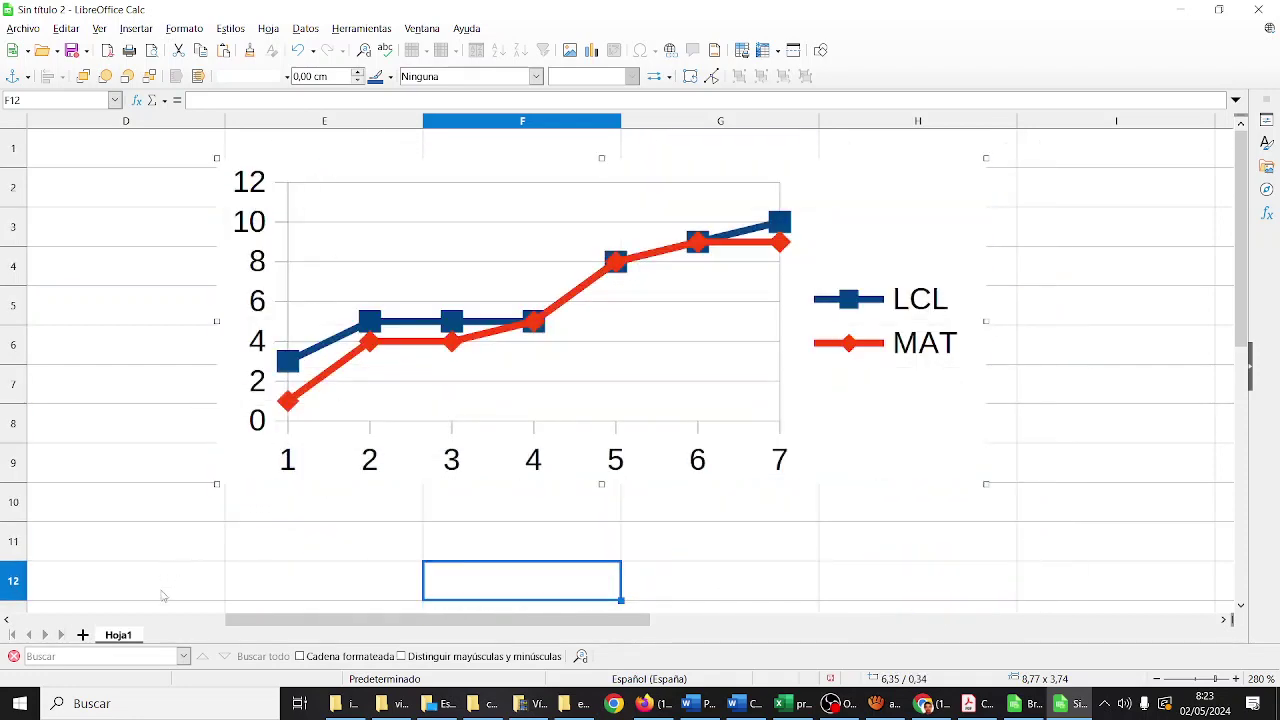
pyautogui.click(166, 620)
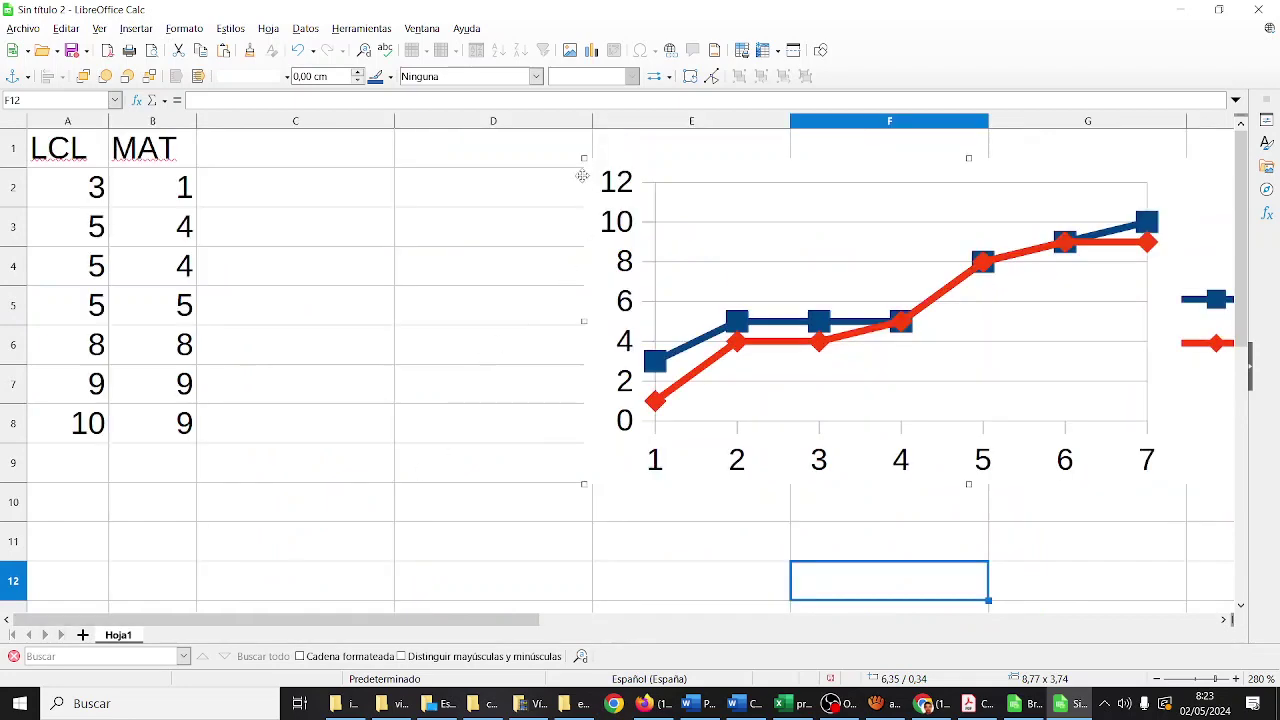
pyautogui.moveTo(582, 181); pyautogui.dragTo(262, 185)
pyautogui.click(398, 548)
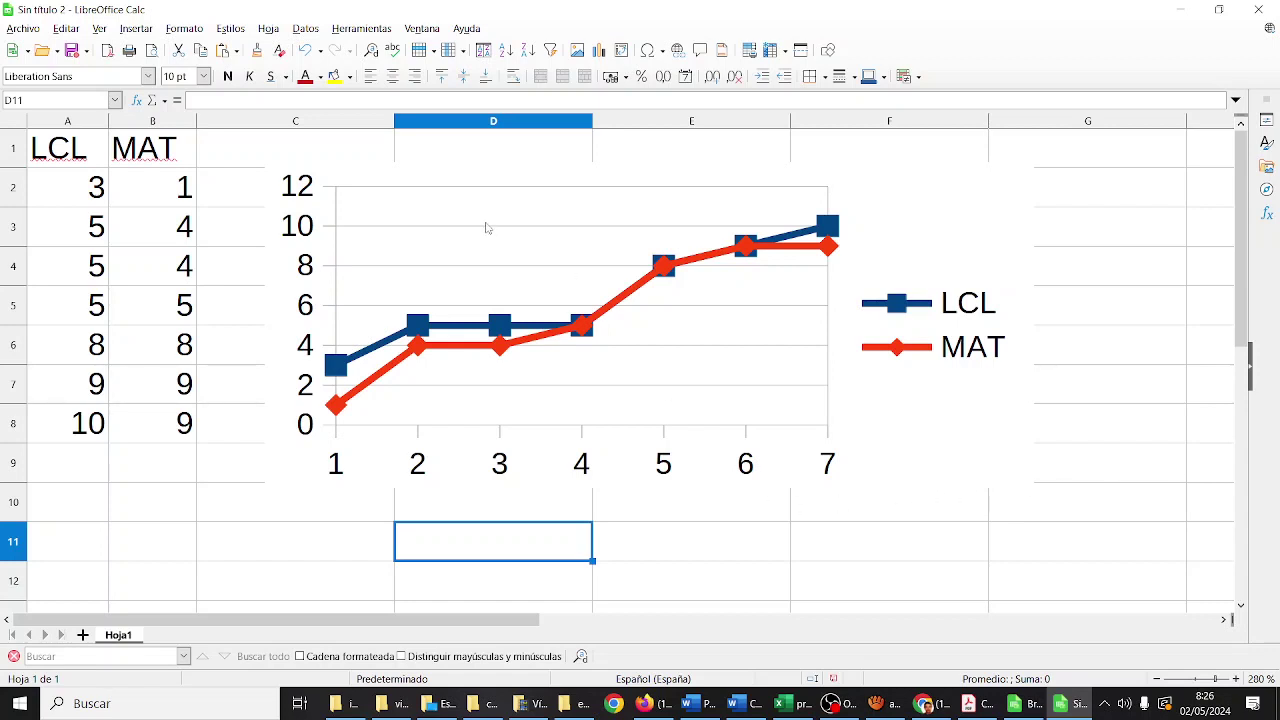
# Move the chart below the data so it starts at about cell C9.
pyautogui.click(294, 176)
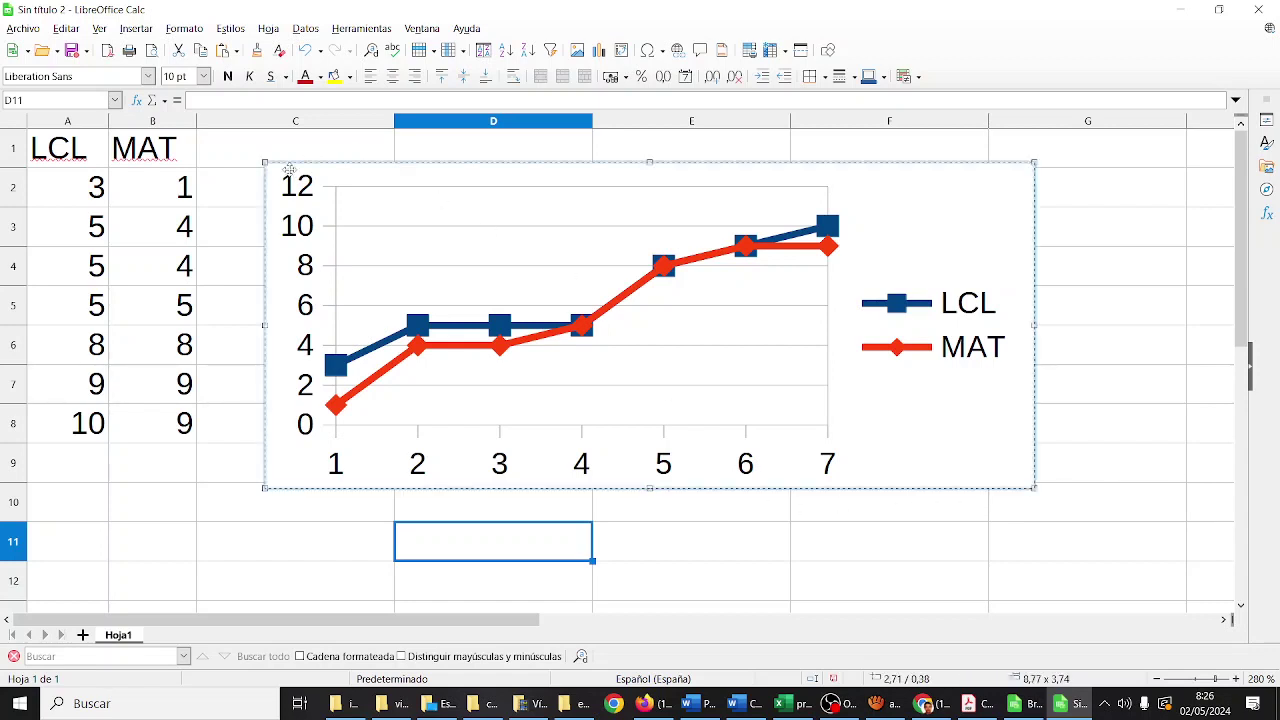
pyautogui.moveTo(304, 184); pyautogui.dragTo(260, 484)
# Search the function wizard for "corr" and choose COEF.DE.CORREL for cell D2.
pyautogui.click(437, 184)
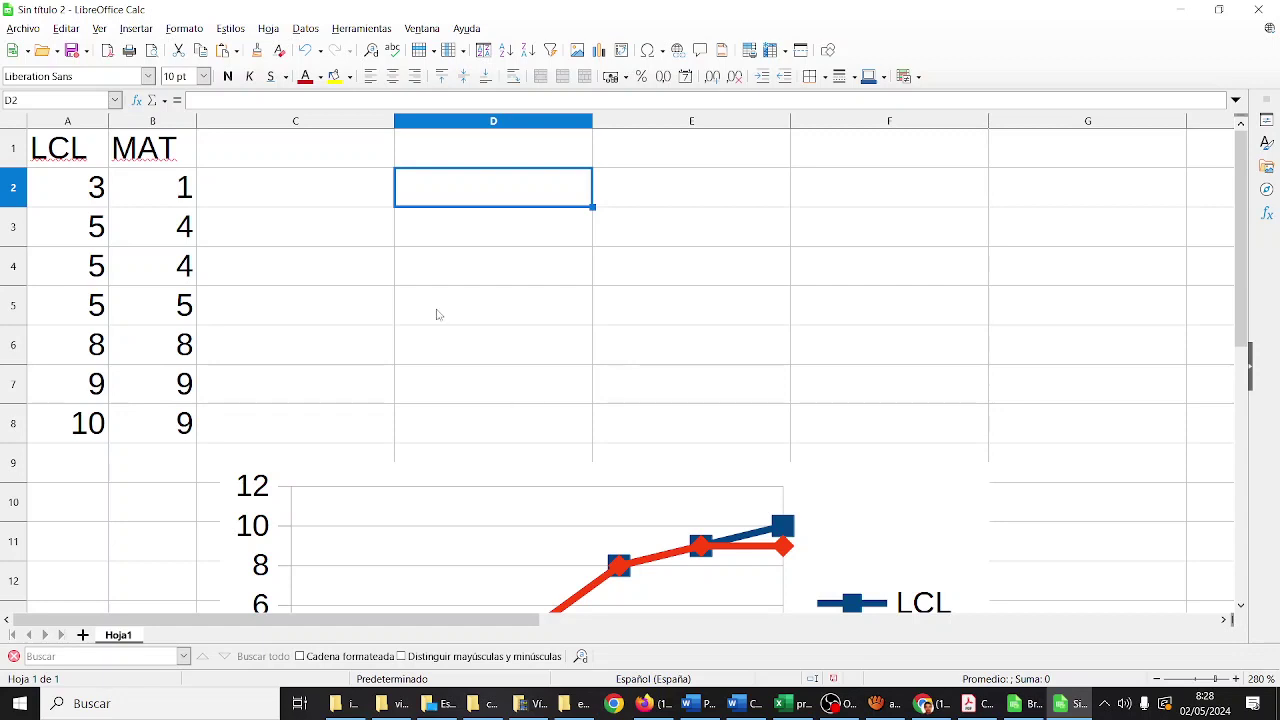
pyautogui.click(139, 101)
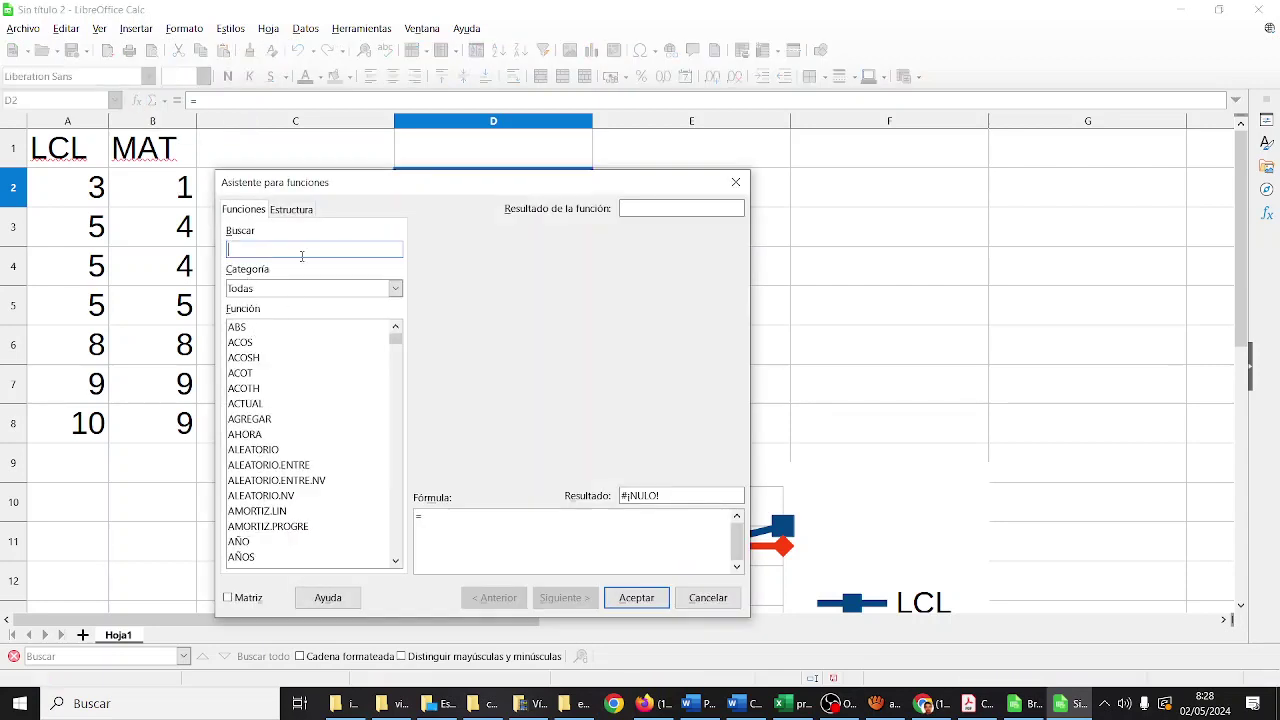
pyautogui.write('corr')
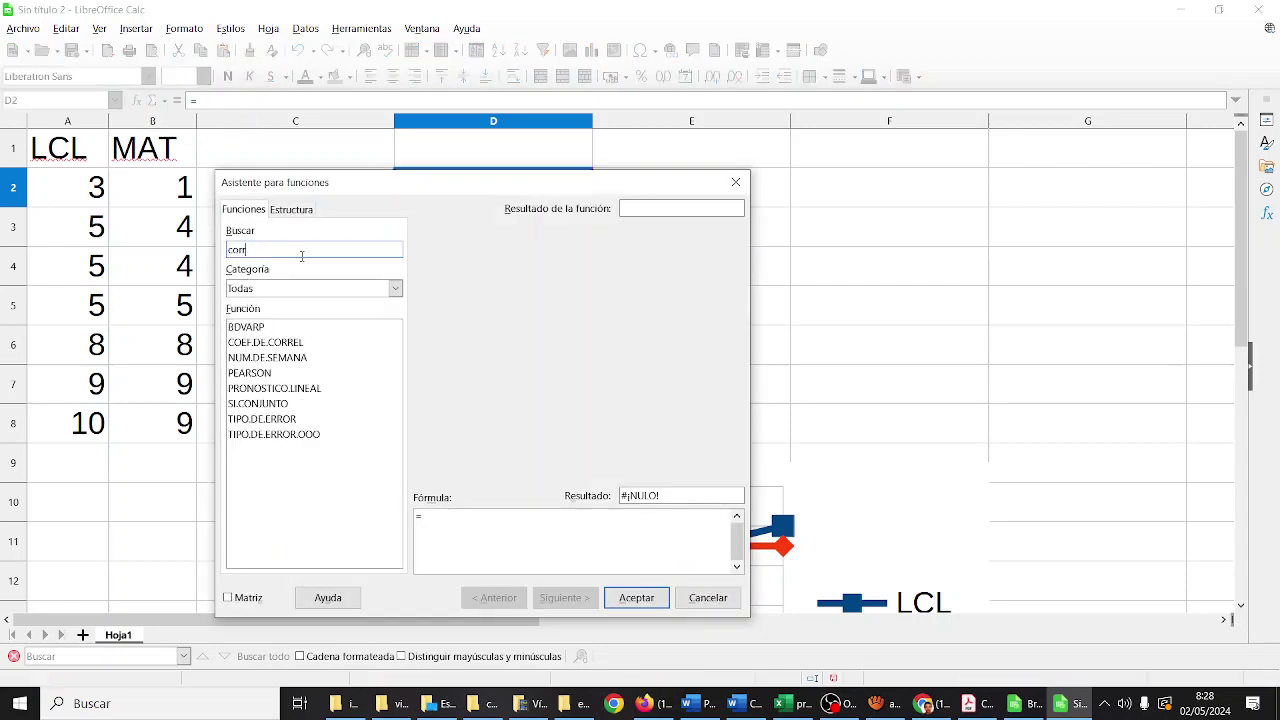
pyautogui.doubleClick(272, 342)
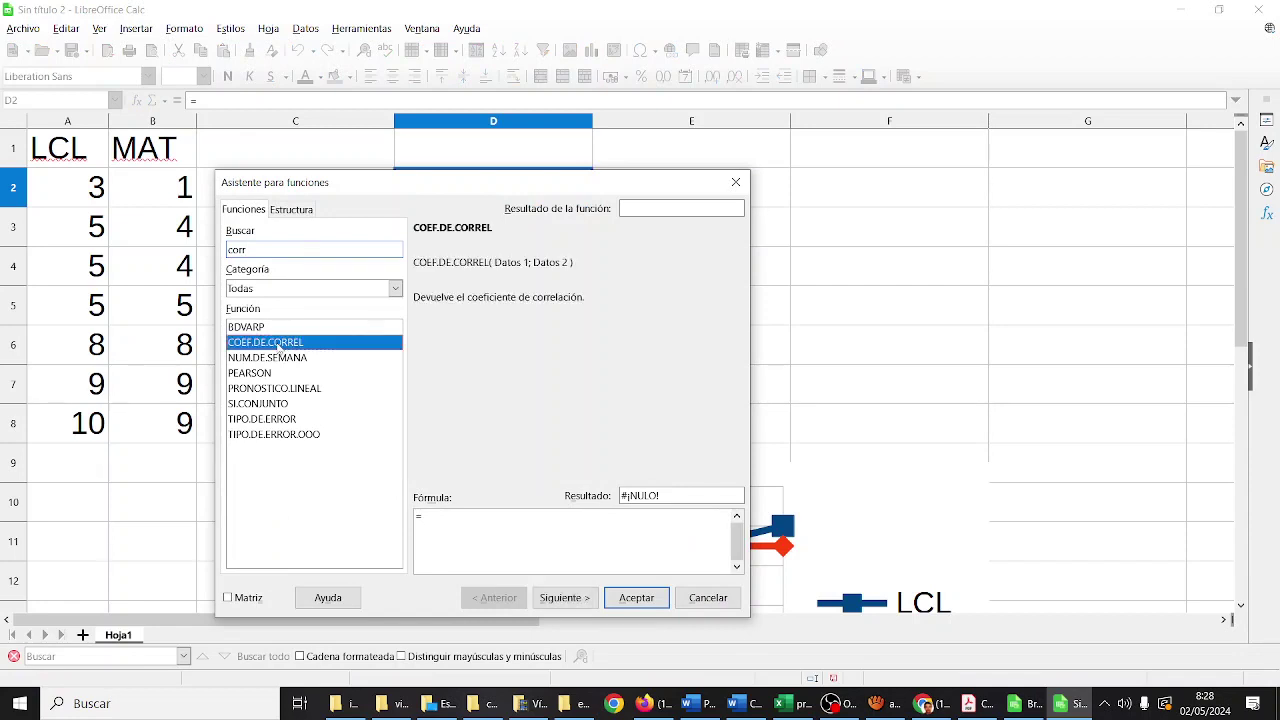
# Set Datos 1 to A$2:A$8 and Datos 2 to B$2:B$8, and enter the correlation formula in the cell.
pyautogui.click(723, 365)
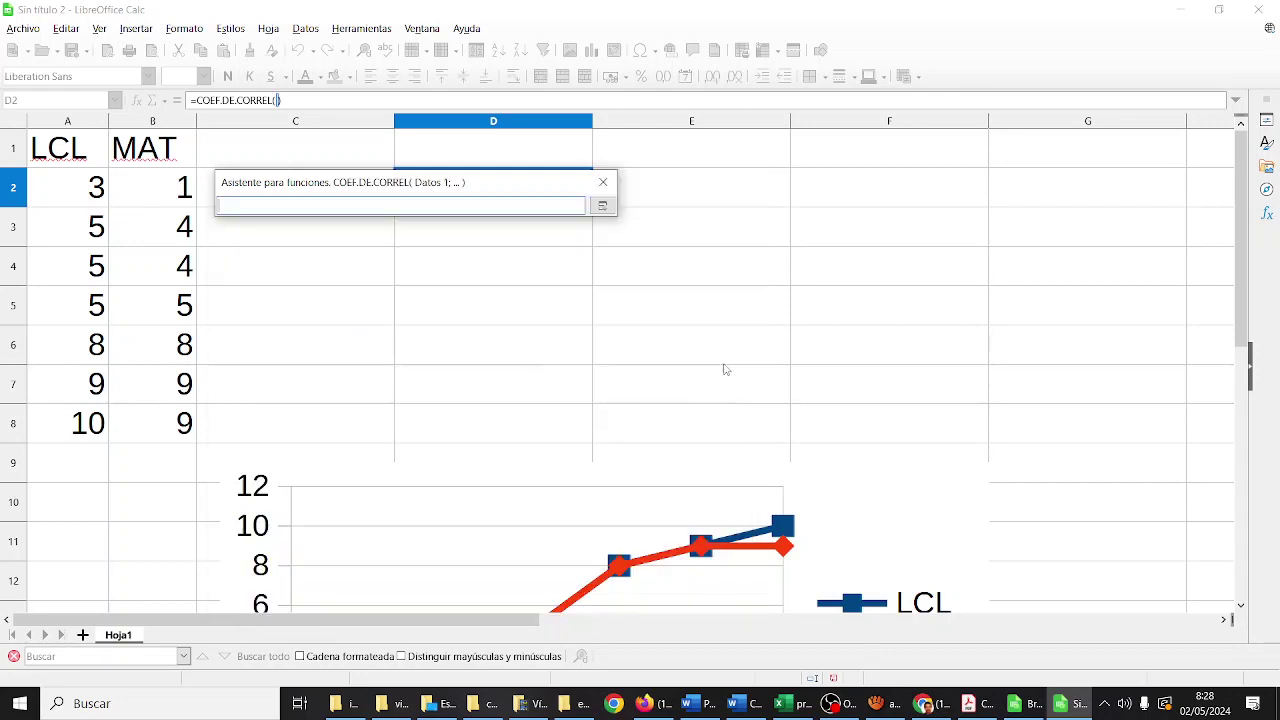
pyautogui.moveTo(95, 190); pyautogui.dragTo(86, 422)
pyautogui.click(602, 205)
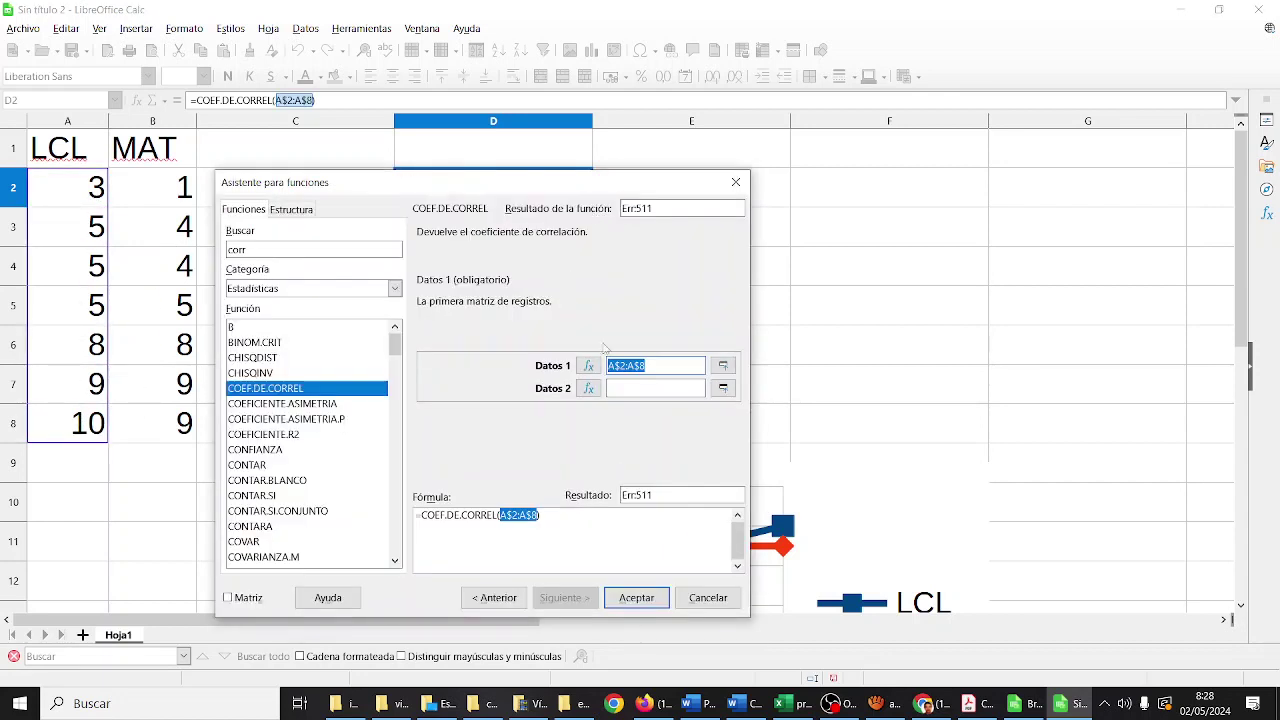
pyautogui.click(722, 388)
pyautogui.moveTo(180, 195); pyautogui.dragTo(178, 425)
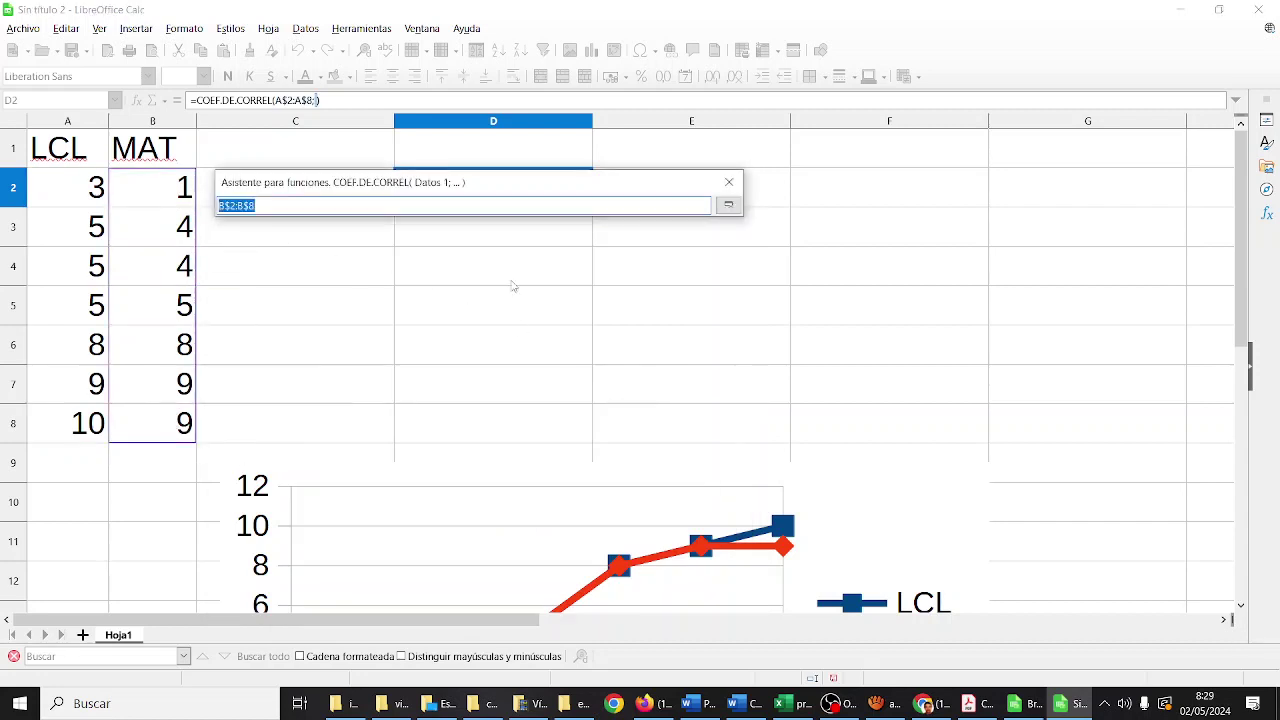
pyautogui.click(728, 205)
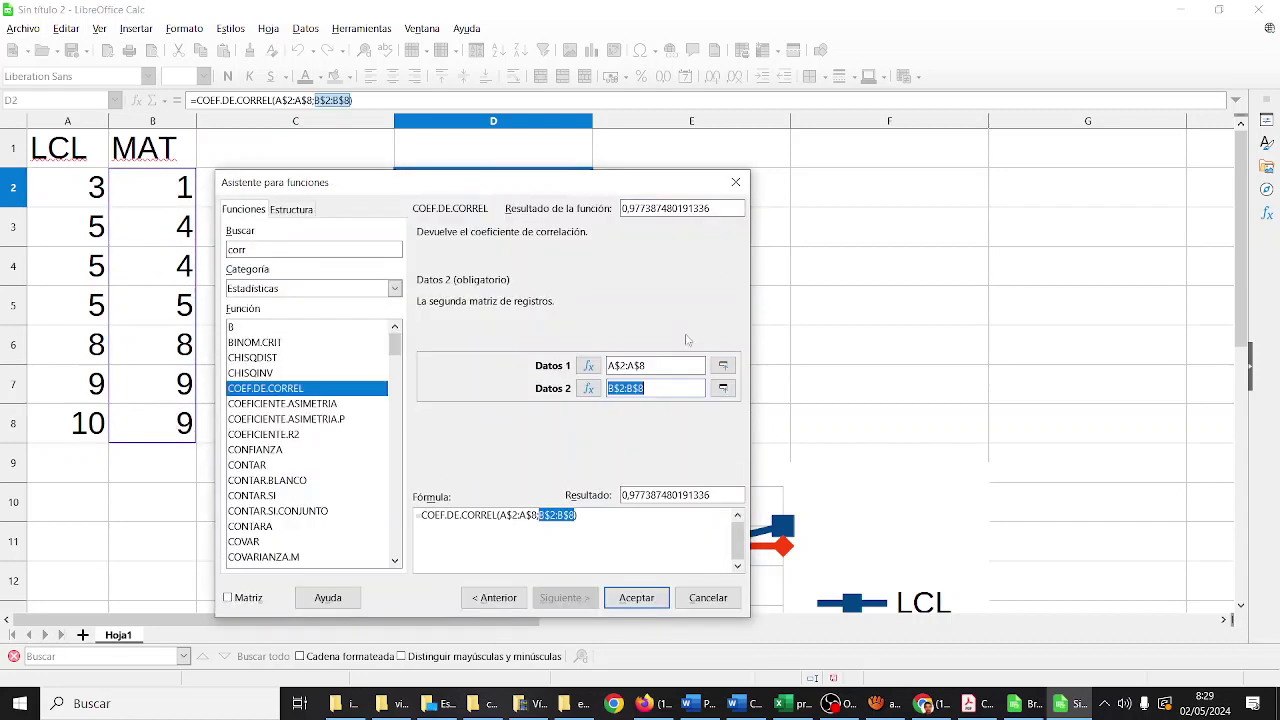
pyautogui.click(636, 597)
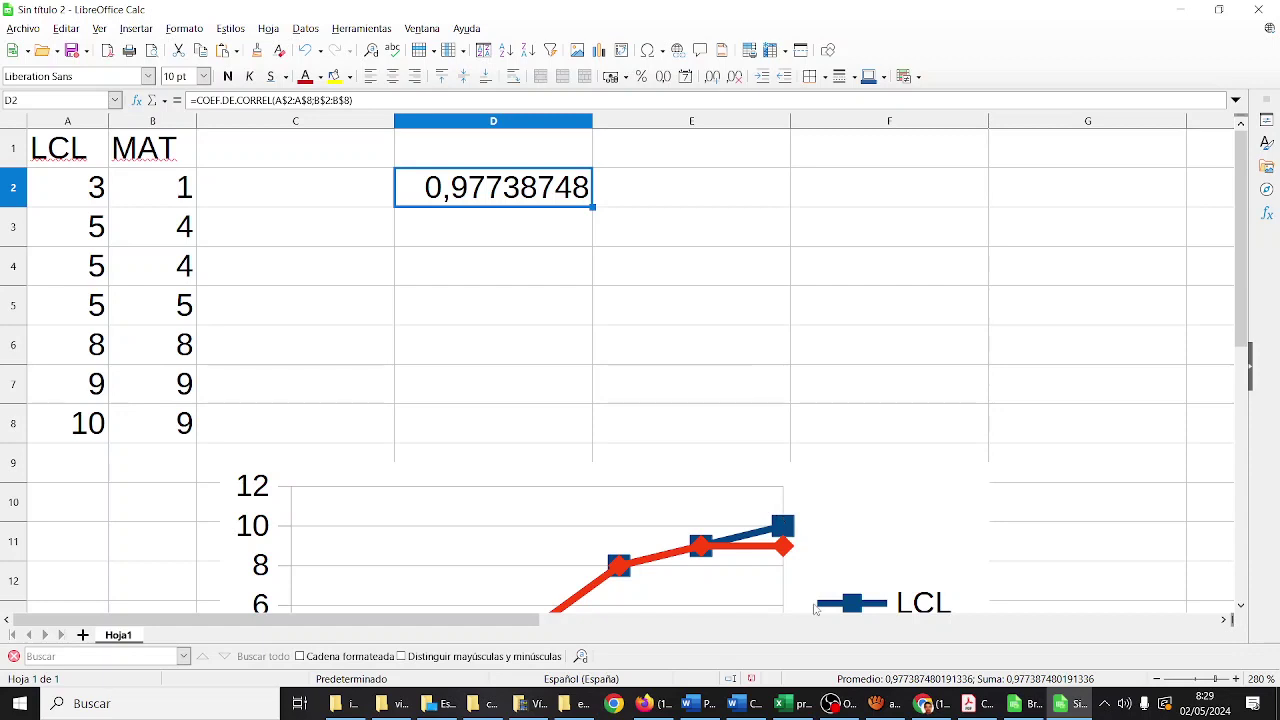
pyautogui.moveTo(842, 710)
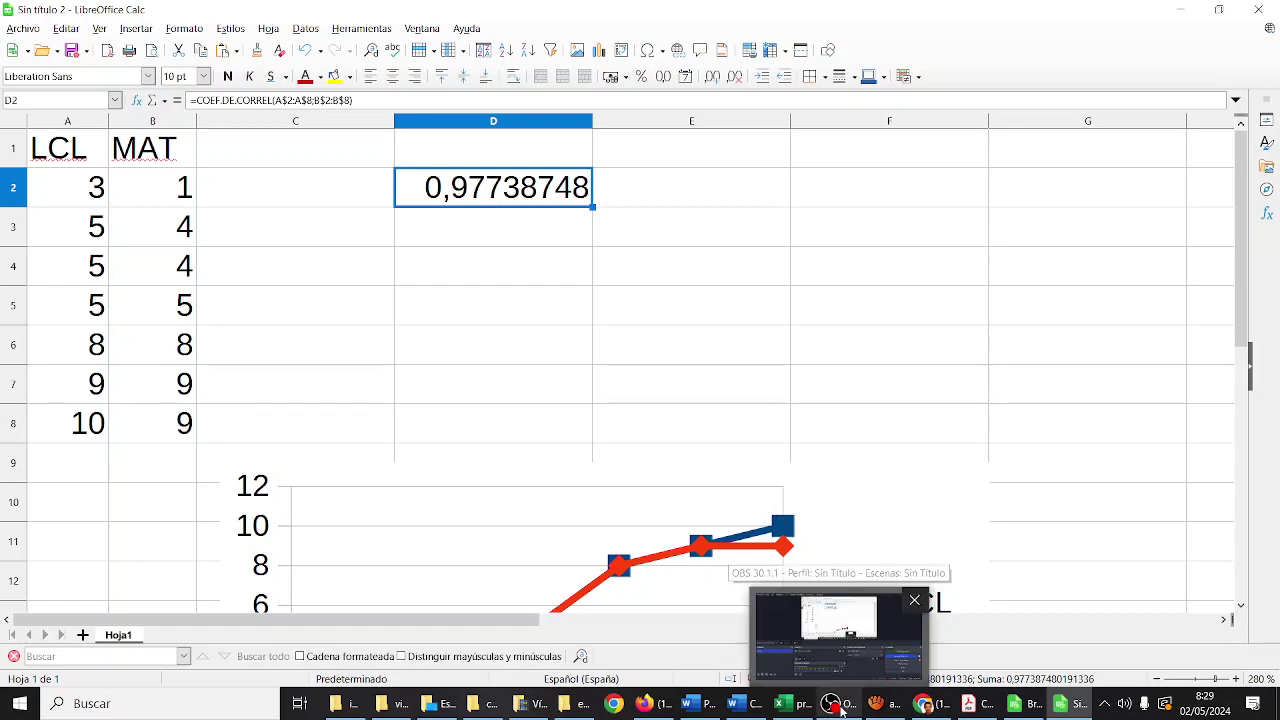